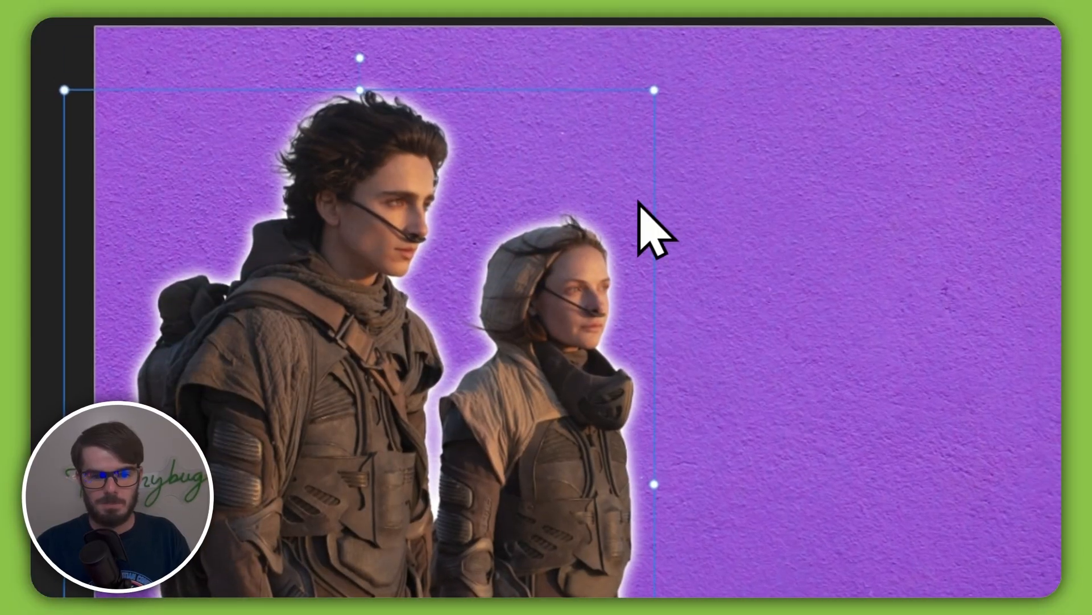
# Reposition the glowing cutout of the two figures along the canvas's left side, slightly below the canvas's upper edge.
pyautogui.moveTo(645, 142); pyautogui.dragTo(514, 341)
pyautogui.moveTo(606, 154); pyautogui.dragTo(657, 149)
pyautogui.moveTo(722, 159); pyautogui.dragTo(722, 161)
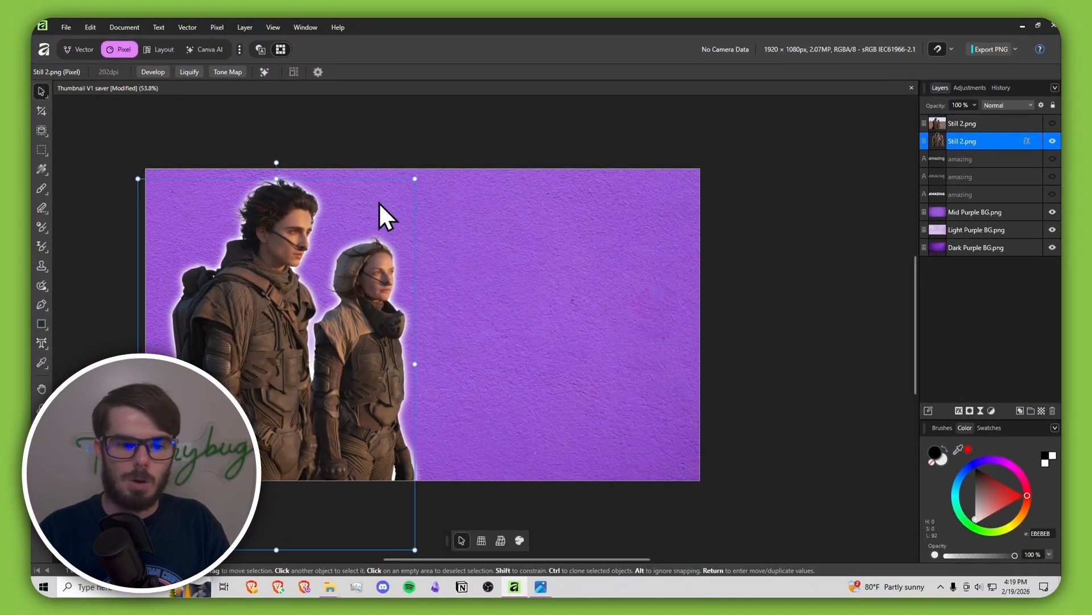
pyautogui.moveTo(416, 180)
pyautogui.mouseDown()
pyautogui.moveTo(452, 178)
pyautogui.moveTo(425, 184)
pyautogui.mouseUp()
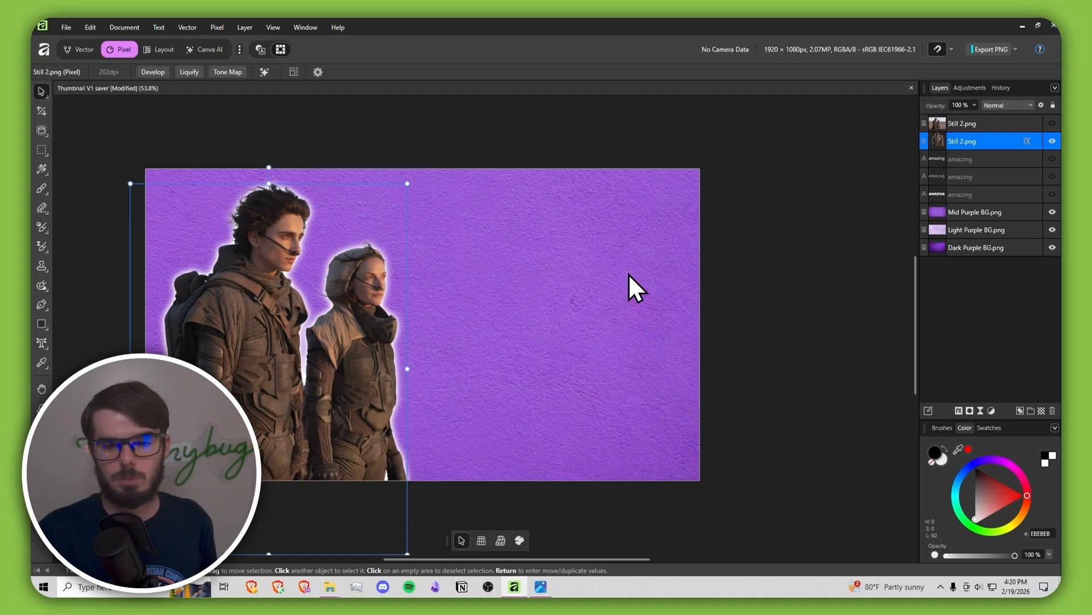
# Compare the purple backgrounds by temporarily hiding the Mid Purple BG.png and Light Purple BG.png layers.
pyautogui.click(1052, 213)
pyautogui.click(1051, 228)
pyautogui.click(1052, 229)
pyautogui.click(1052, 212)
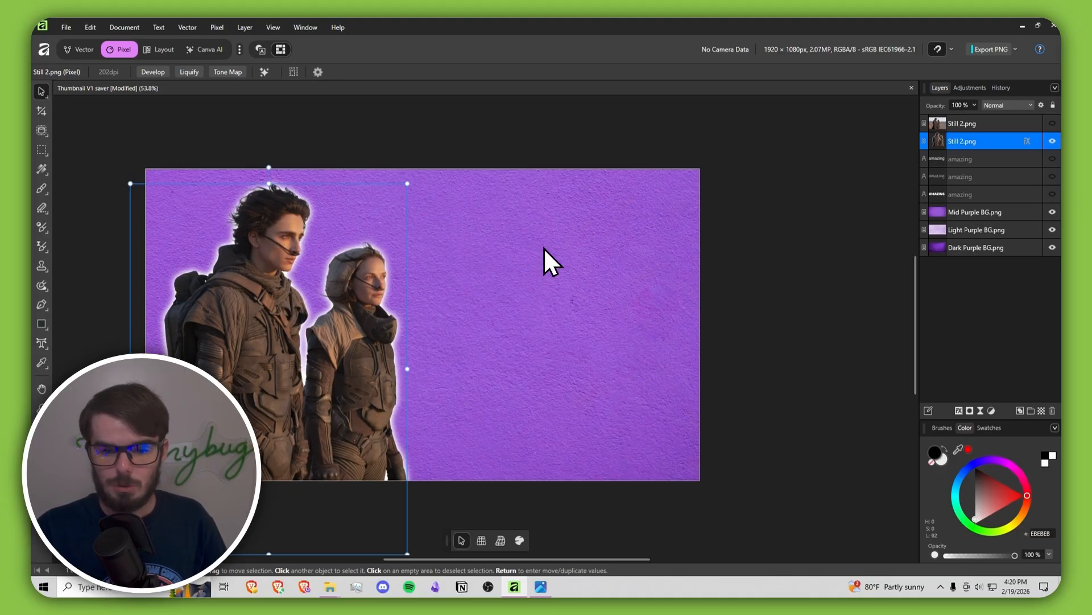
# Hide the Mid Purple BG.png and Light Purple BG.png layers, and delete both so only Dark Purple BG.png remains as background.
pyautogui.click(641, 122)
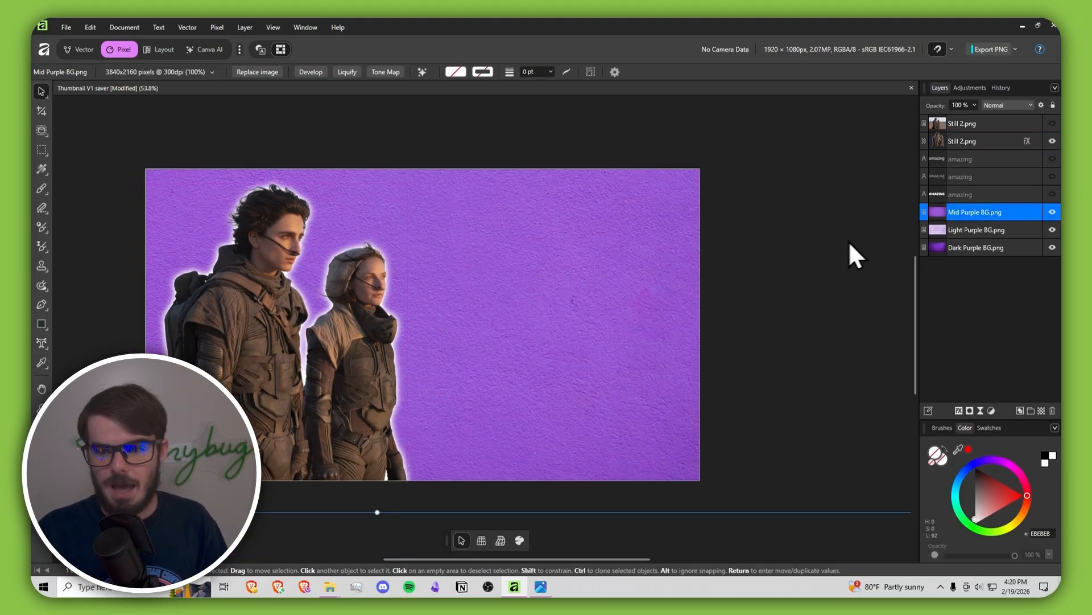
pyautogui.click(1051, 213)
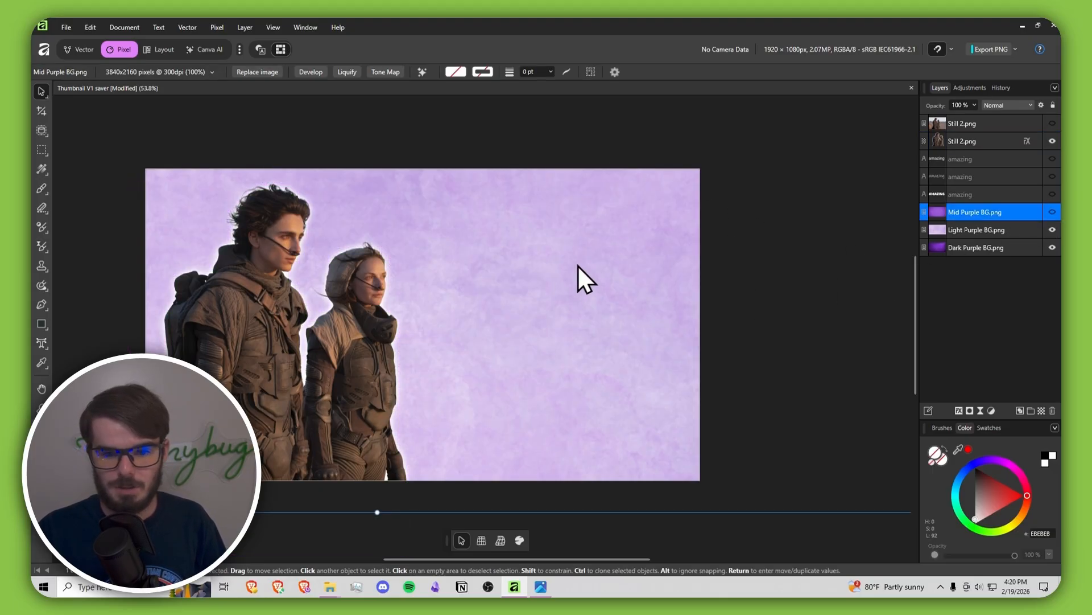
pyautogui.click(1053, 229)
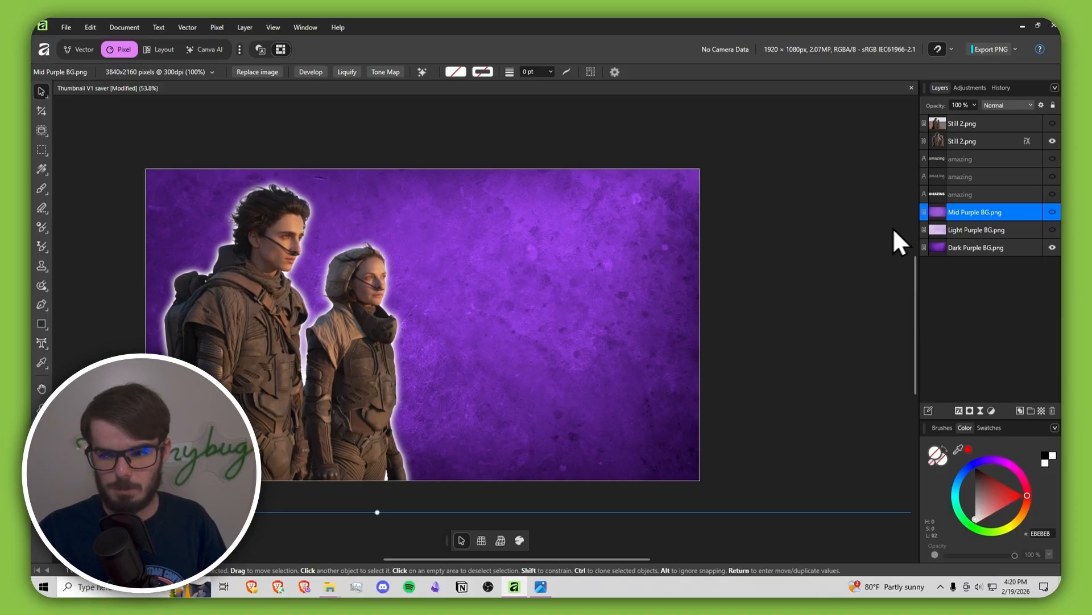
pyautogui.keyDown('shift'); pyautogui.click(982, 227); pyautogui.keyUp('shift')
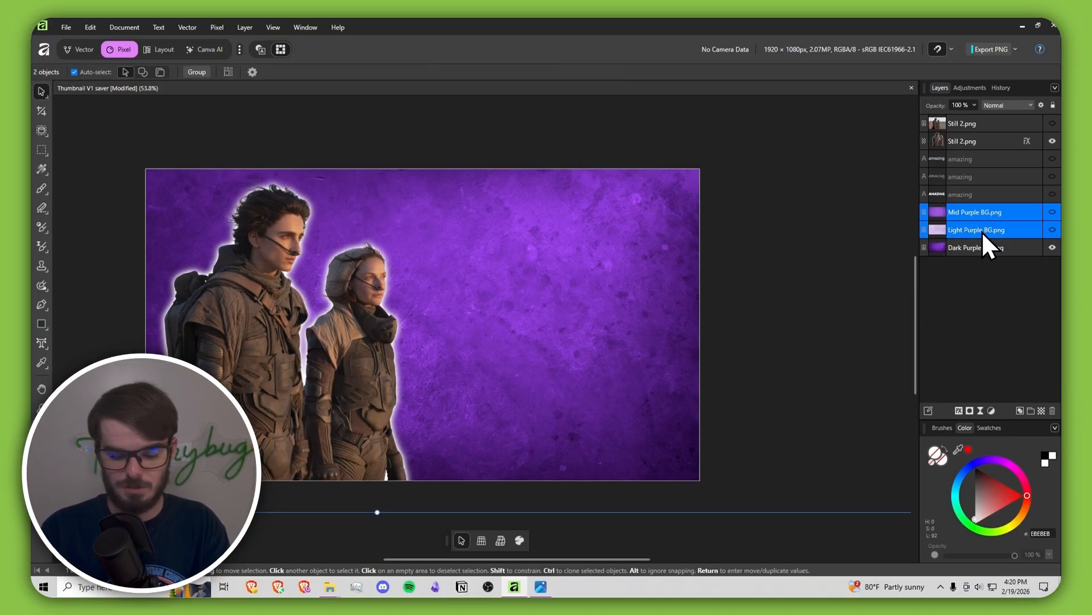
pyautogui.press('Delete')
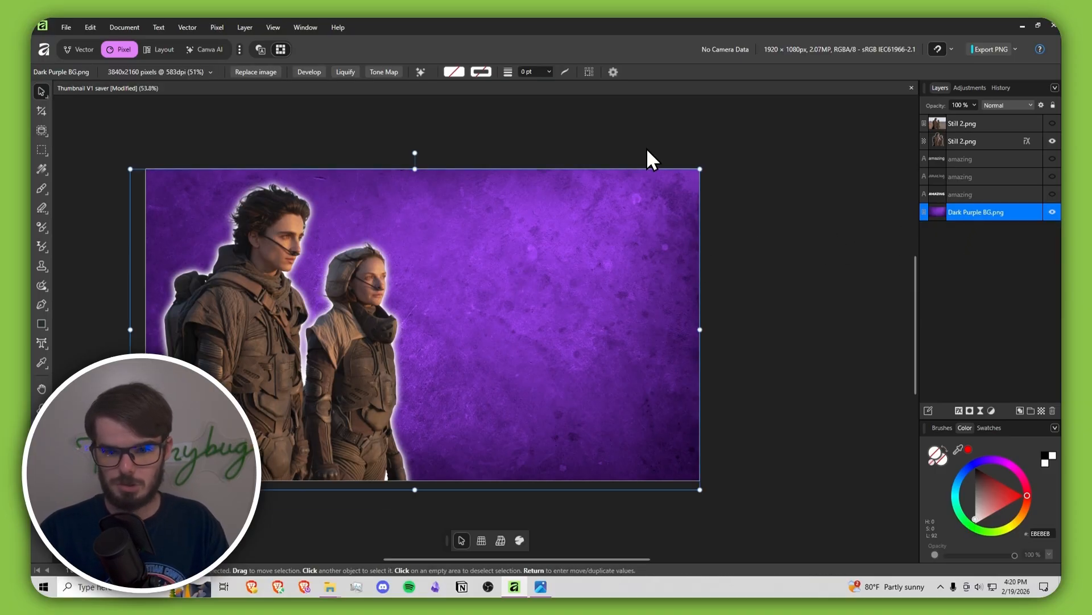
pyautogui.click(637, 129)
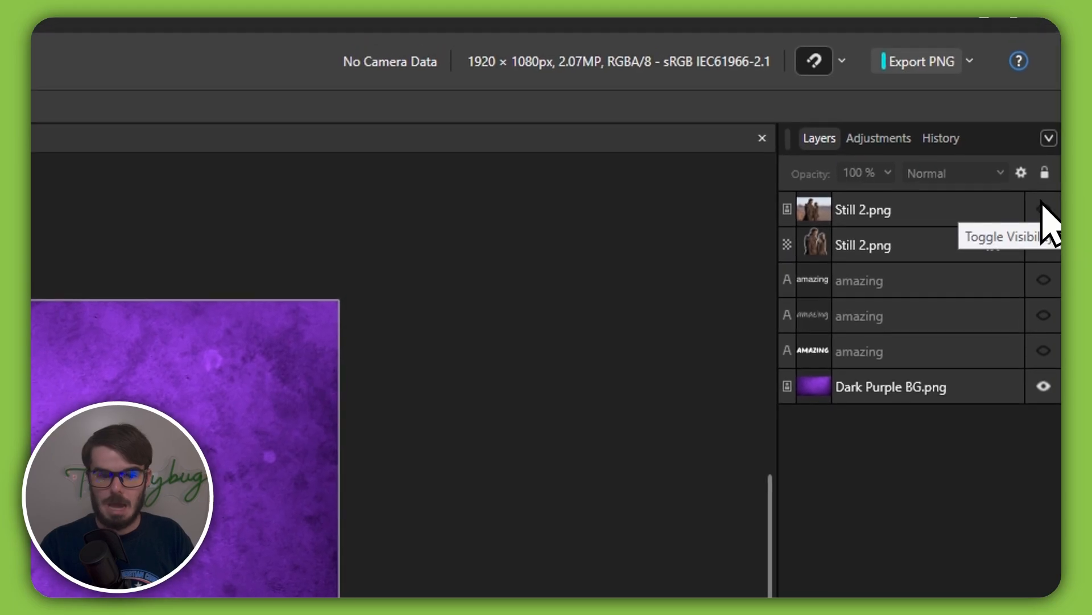
# Show the full-scene Still 2.png image and scale and position it to cover the whole canvas.
pyautogui.click(1043, 207)
pyautogui.moveTo(393, 457); pyautogui.dragTo(367, 464)
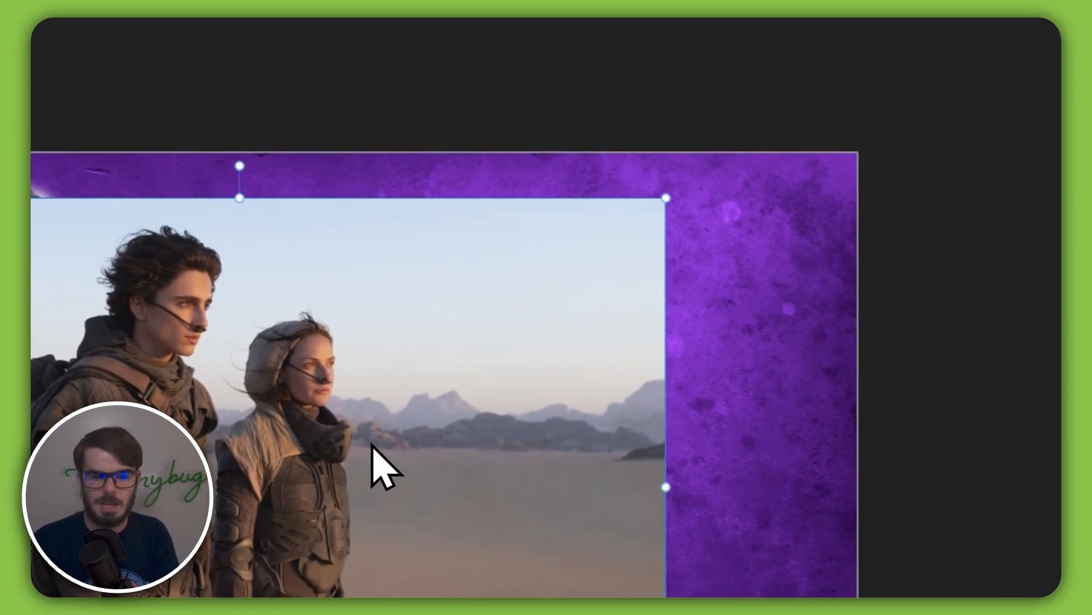
pyautogui.moveTo(702, 232); pyautogui.dragTo(671, 208)
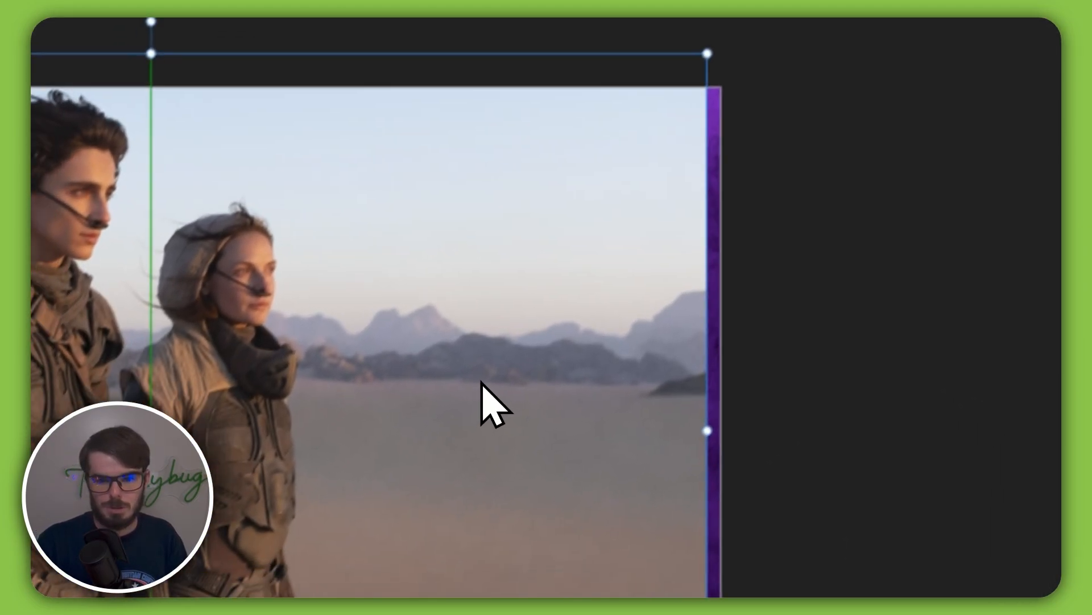
pyautogui.moveTo(480, 387); pyautogui.dragTo(530, 368)
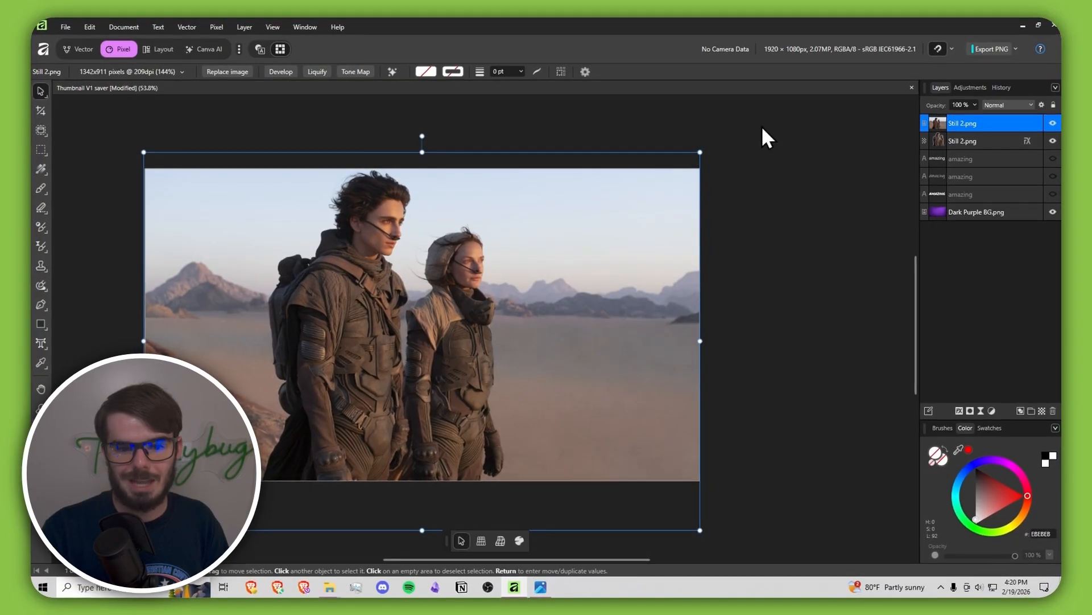
pyautogui.hotkey('ctrl', 'z')
pyautogui.moveTo(620, 251); pyautogui.dragTo(638, 232)
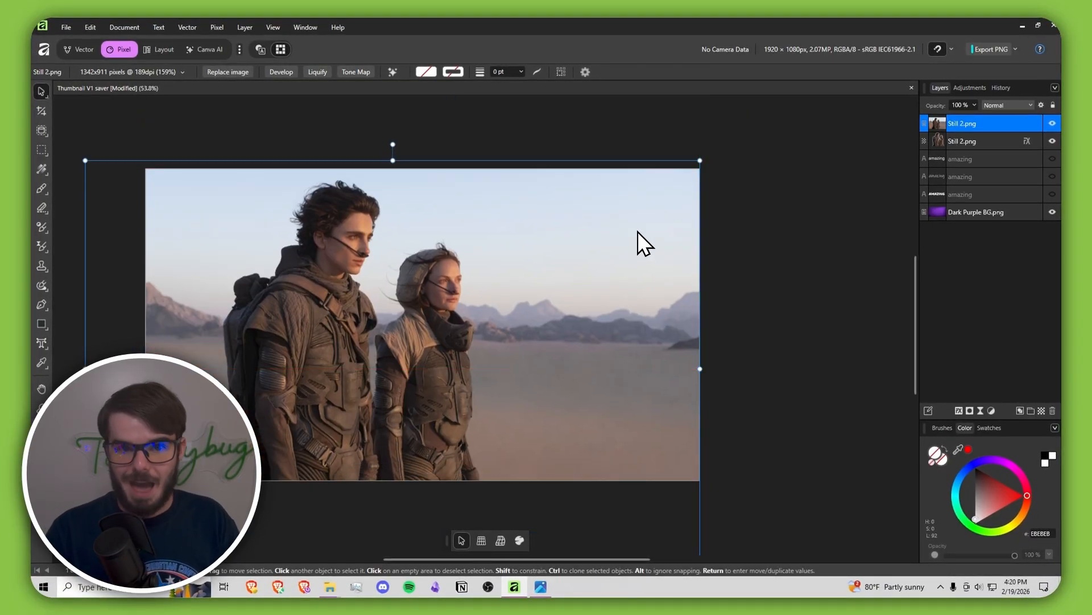
# Make the three amazing text layers visible and move them above both Still 2.png layers.
pyautogui.click(1019, 193)
pyautogui.keyDown('shift'); pyautogui.click(991, 160); pyautogui.keyUp('shift')
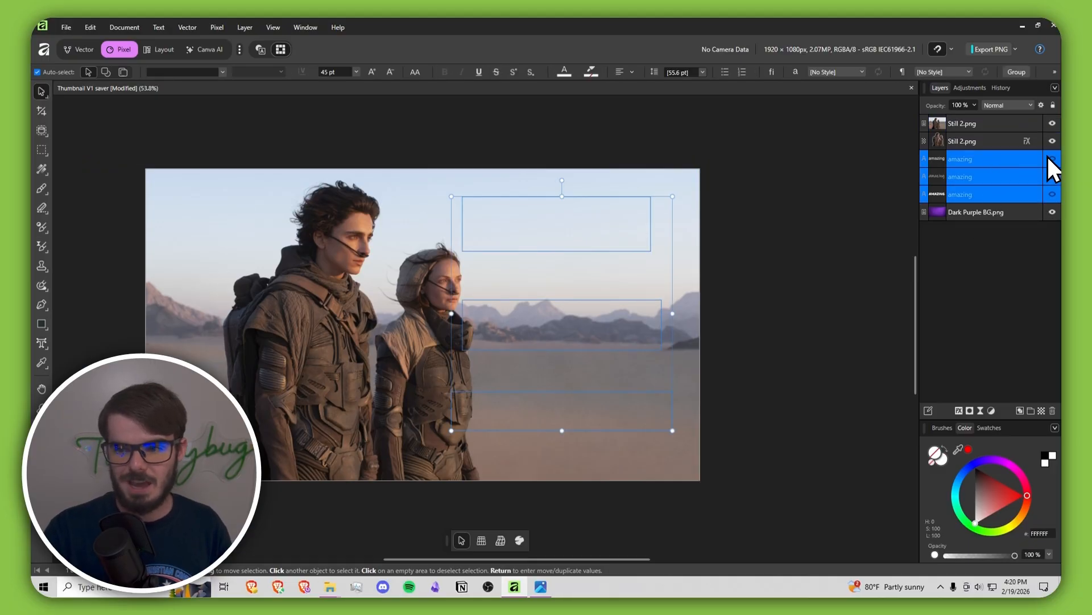
pyautogui.click(964, 279)
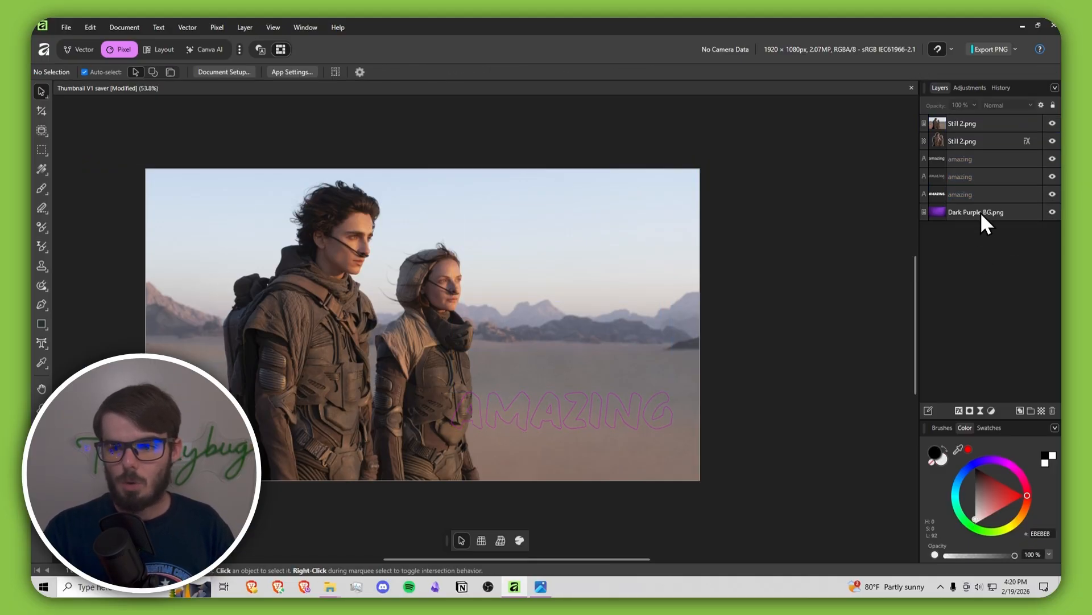
pyautogui.click(980, 194)
pyautogui.keyDown('shift'); pyautogui.click(977, 157); pyautogui.keyUp('shift')
pyautogui.moveTo(971, 155); pyautogui.dragTo(968, 117)
pyautogui.click(976, 263)
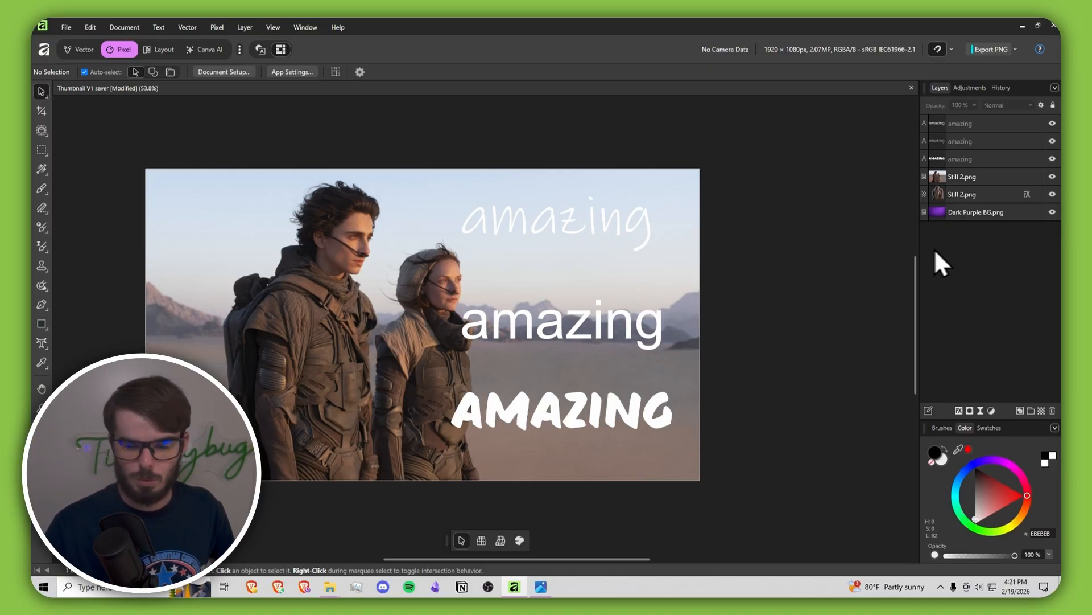
# Test readability by moving the SC Herman AMAZING text over the figures and the Arial amazing text down onto the sand.
pyautogui.moveTo(592, 234)
pyautogui.mouseDown()
pyautogui.moveTo(602, 237)
pyautogui.moveTo(595, 225)
pyautogui.moveTo(501, 246)
pyautogui.moveTo(575, 202)
pyautogui.moveTo(596, 227)
pyautogui.mouseUp()
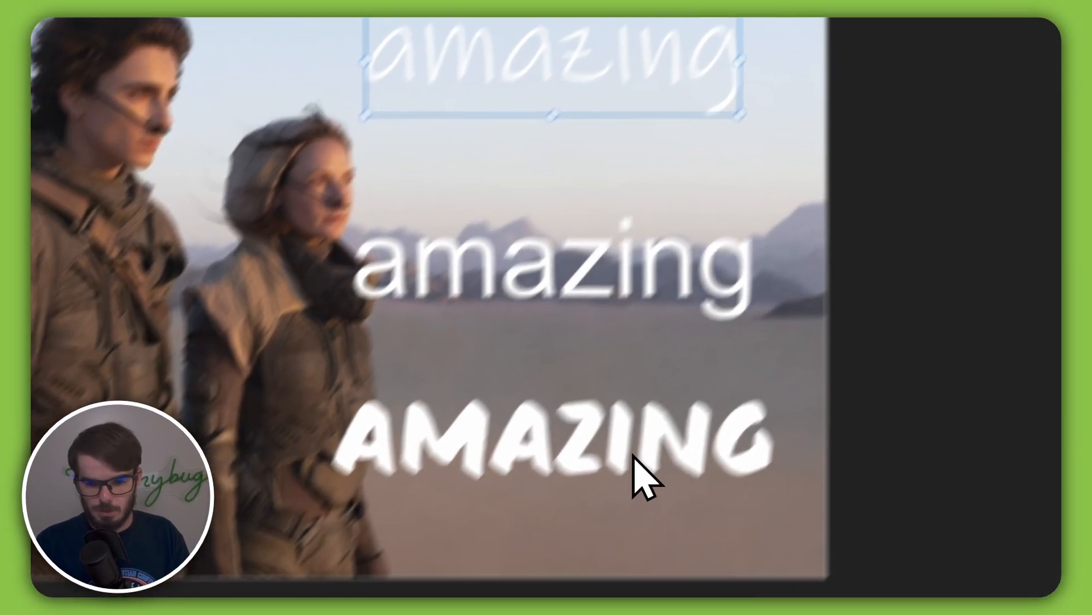
pyautogui.moveTo(542, 541); pyautogui.dragTo(217, 515)
pyautogui.moveTo(404, 324); pyautogui.dragTo(639, 349)
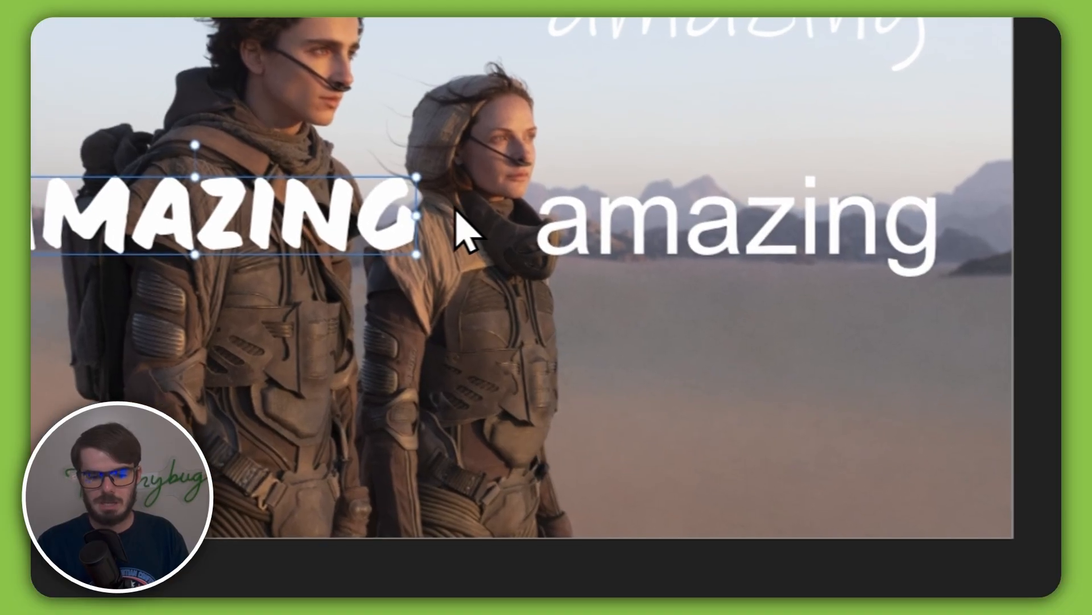
pyautogui.moveTo(689, 250); pyautogui.dragTo(746, 429)
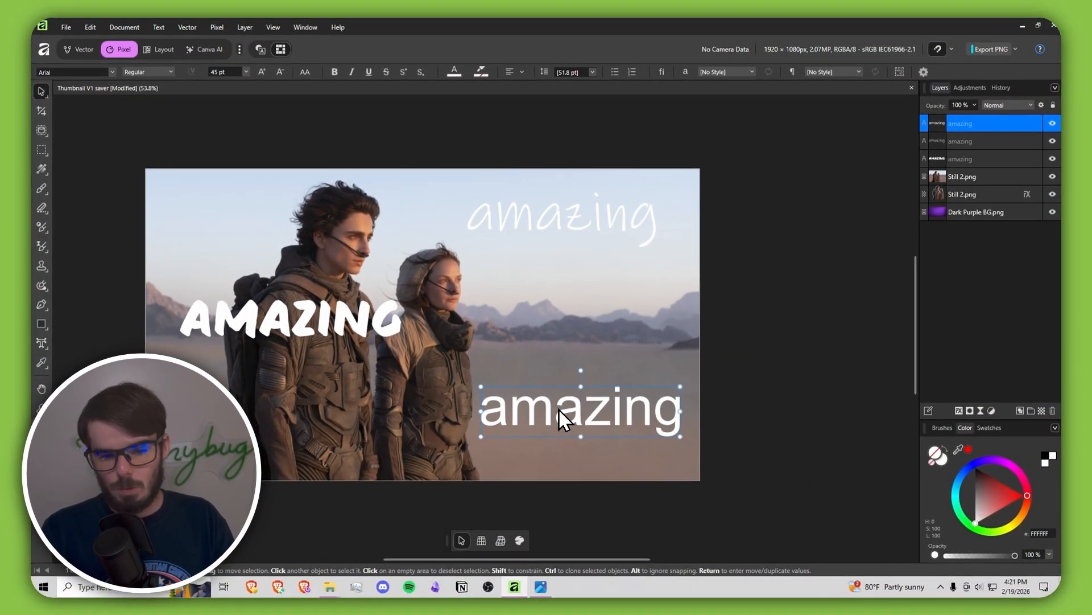
pyautogui.moveTo(560, 410); pyautogui.dragTo(557, 407)
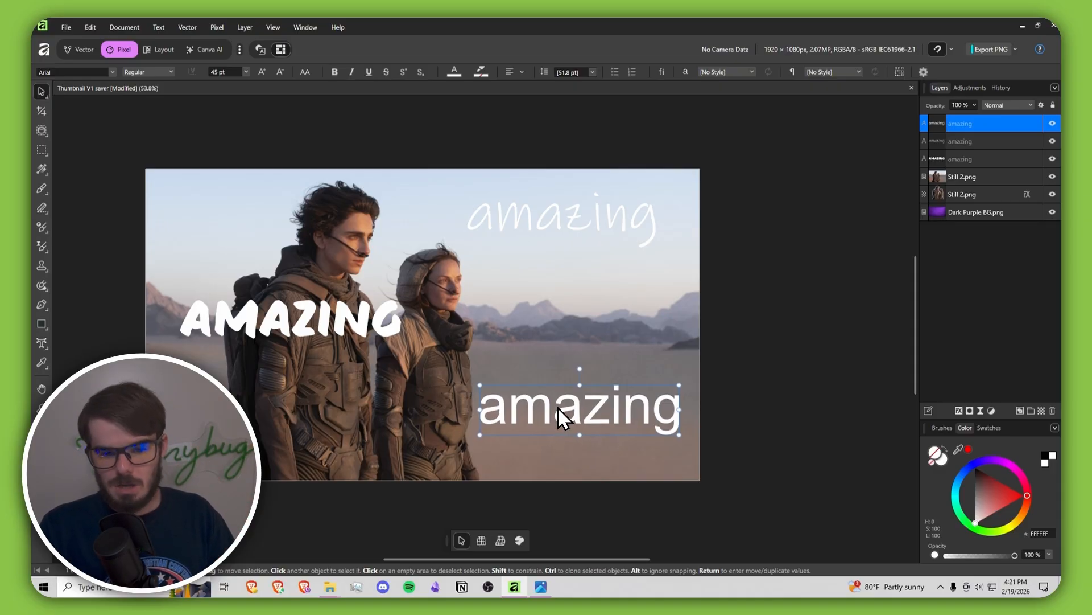
pyautogui.moveTo(558, 407); pyautogui.dragTo(563, 415)
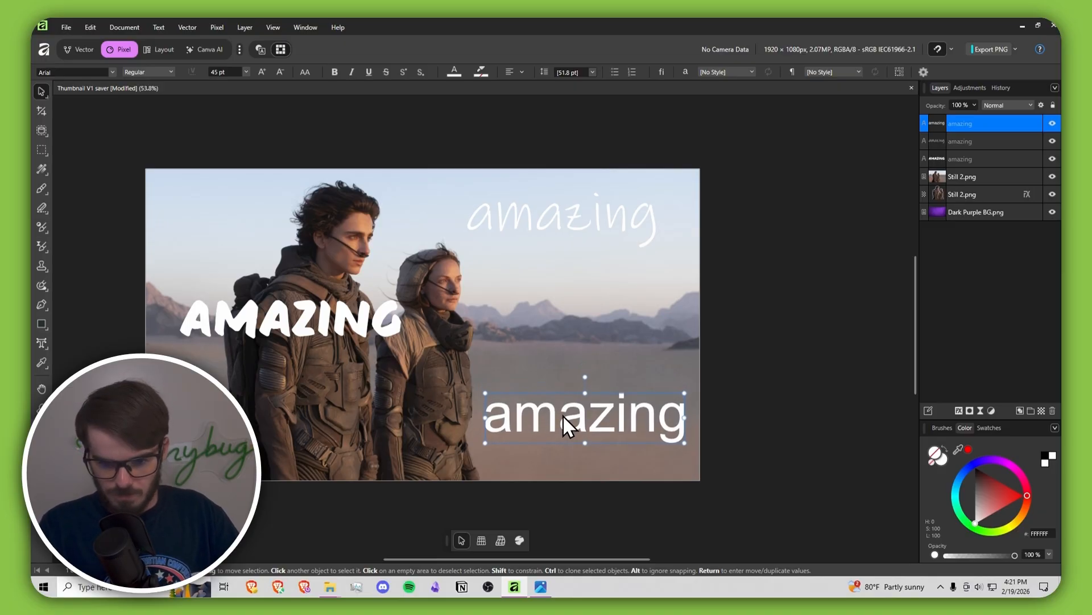
# Move the Arial amazing text back up near the mountains and place the SC Herman AMAZING text below it on the sand.
pyautogui.moveTo(563, 415); pyautogui.dragTo(563, 338)
pyautogui.moveTo(387, 324); pyautogui.dragTo(461, 349)
pyautogui.moveTo(633, 332); pyautogui.dragTo(847, 382)
pyautogui.moveTo(534, 313); pyautogui.dragTo(535, 313)
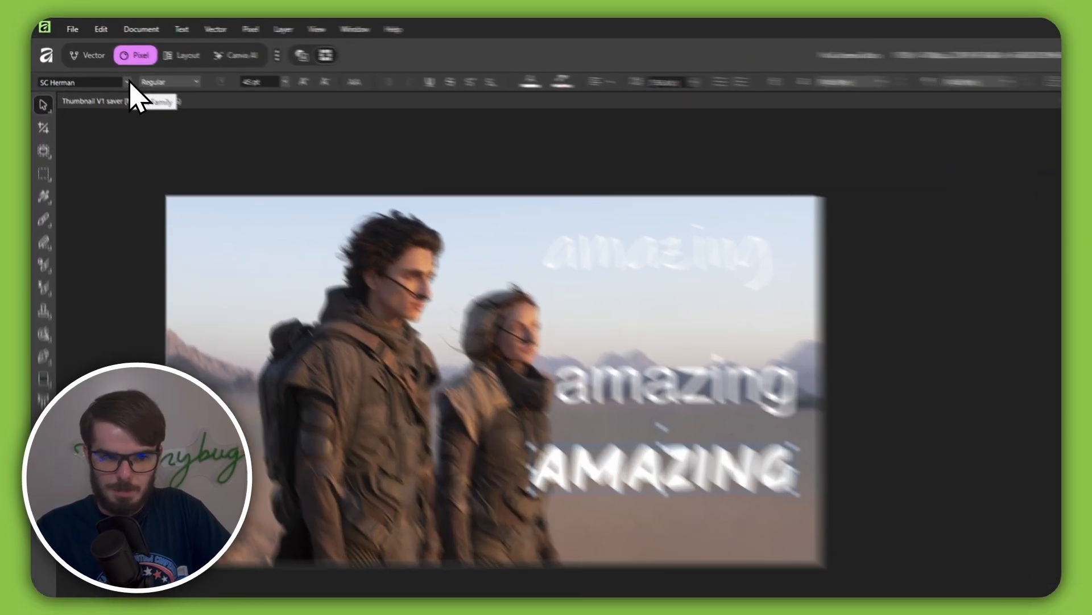
# Browse the available and favorite fonts and the style options for the AMAZING text without changing its font.
pyautogui.click(113, 72)
pyautogui.scroll(-4, 146, 168)
pyautogui.scroll(-6, 256, 342)
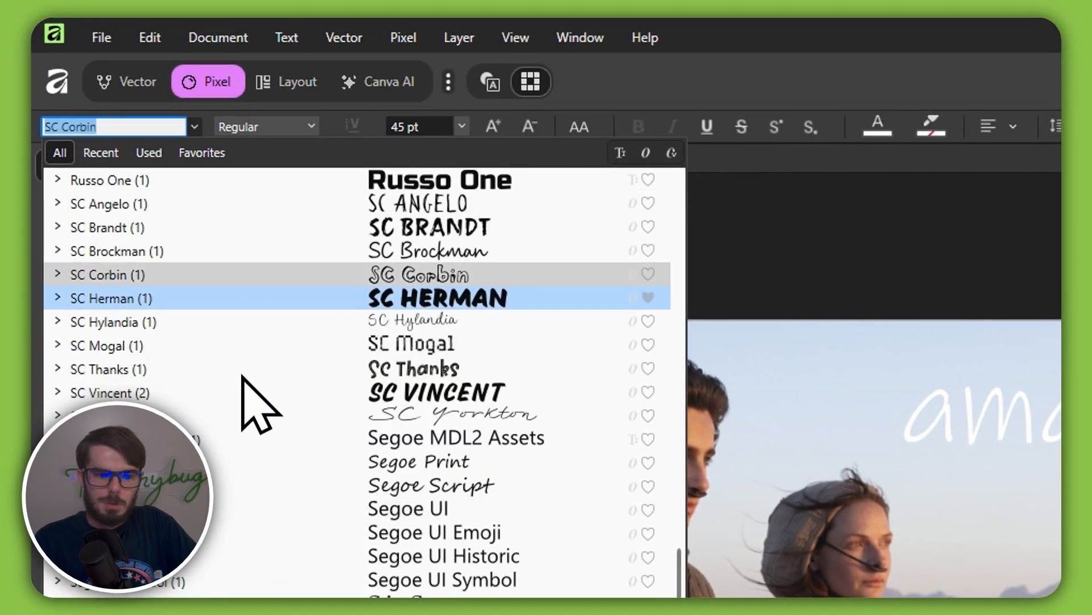
pyautogui.click(195, 151)
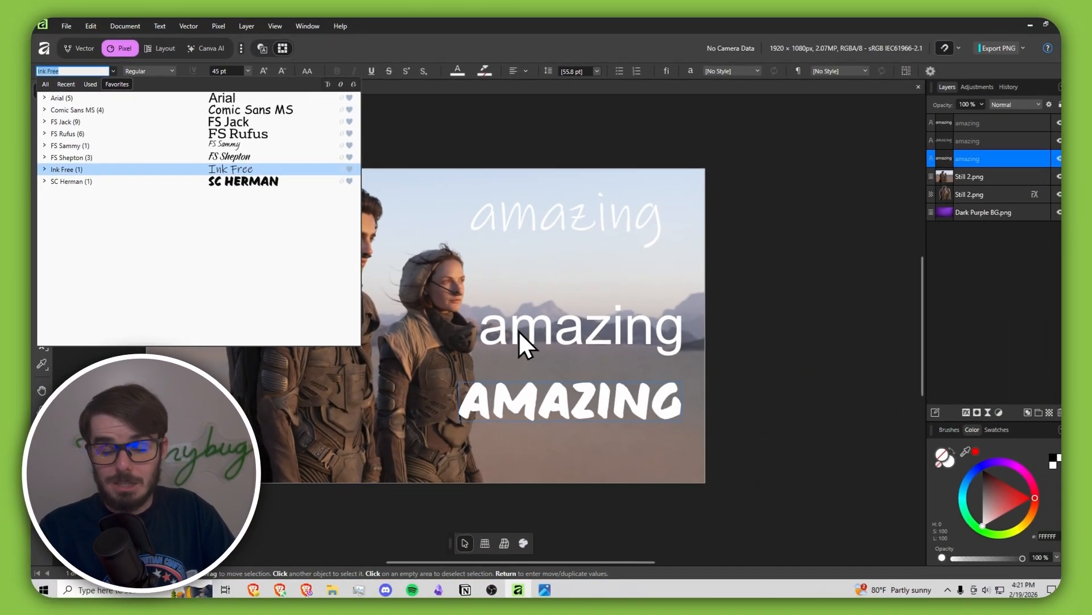
pyautogui.click(146, 72)
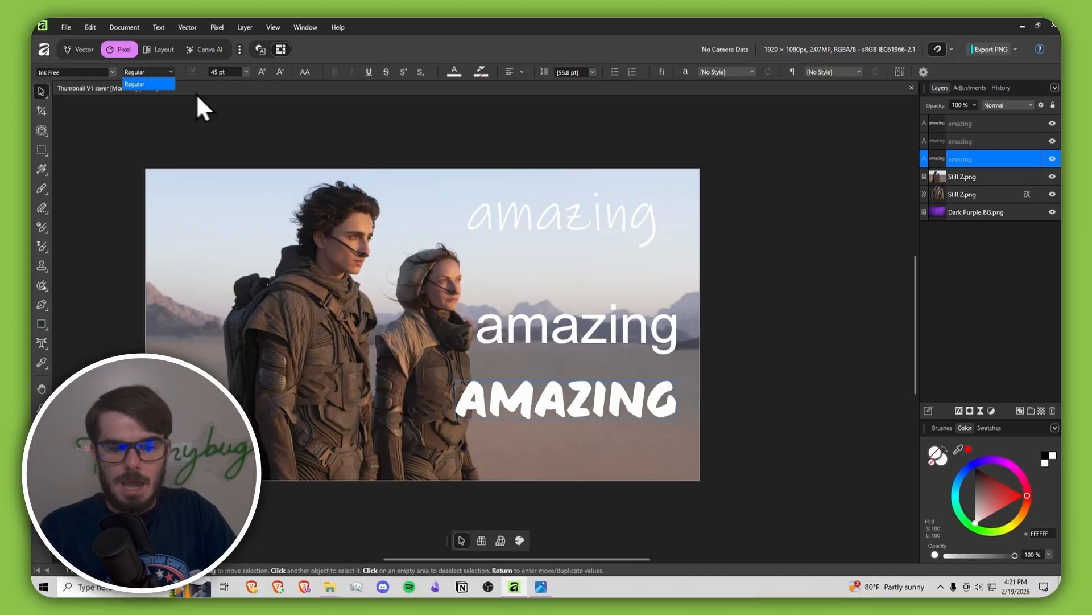
pyautogui.press('Escape')
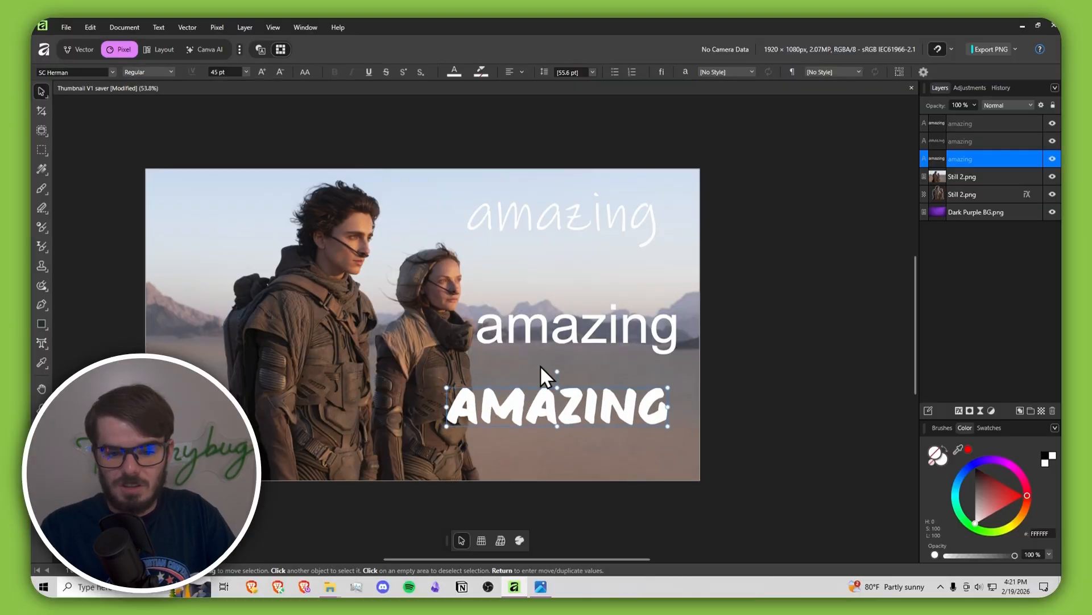
# Give the Arial amazing text a heavy bold weight and shift it toward the figures so it stays inside the canvas.
pyautogui.click(500, 325)
pyautogui.click(170, 72)
pyautogui.click(149, 122)
pyautogui.moveTo(633, 332); pyautogui.dragTo(595, 338)
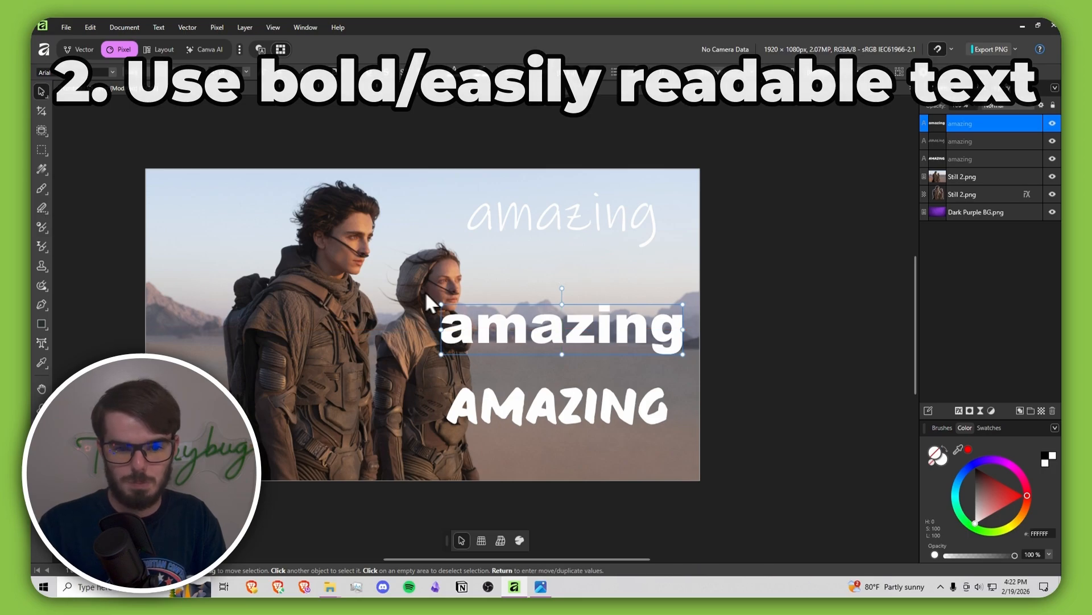
# Delete the full-scene Still 2.png image, keeping the cutout on the dark purple background.
pyautogui.click(326, 261)
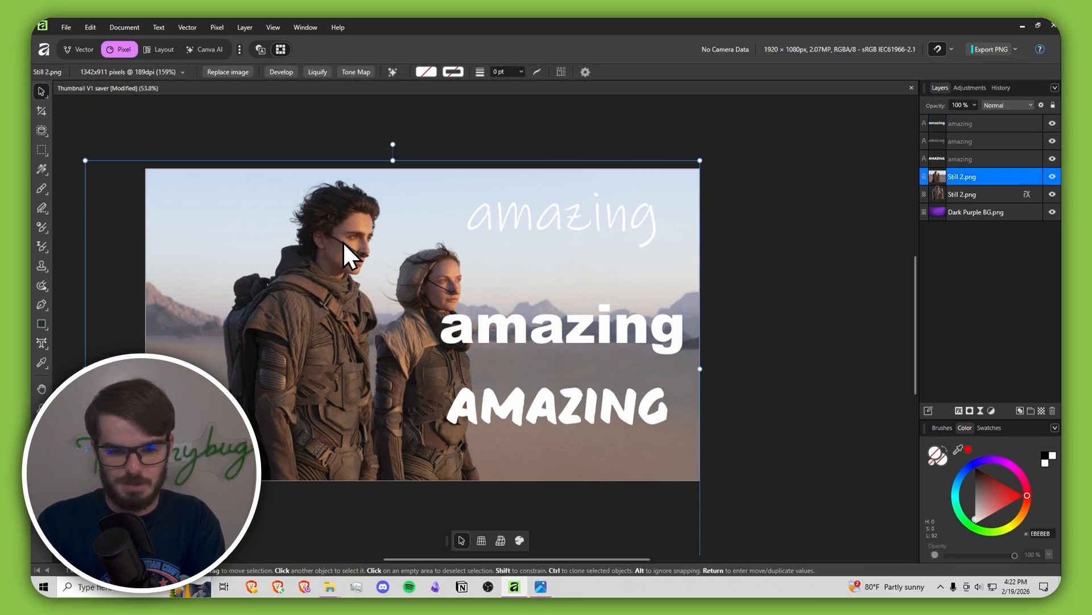
pyautogui.press('Delete')
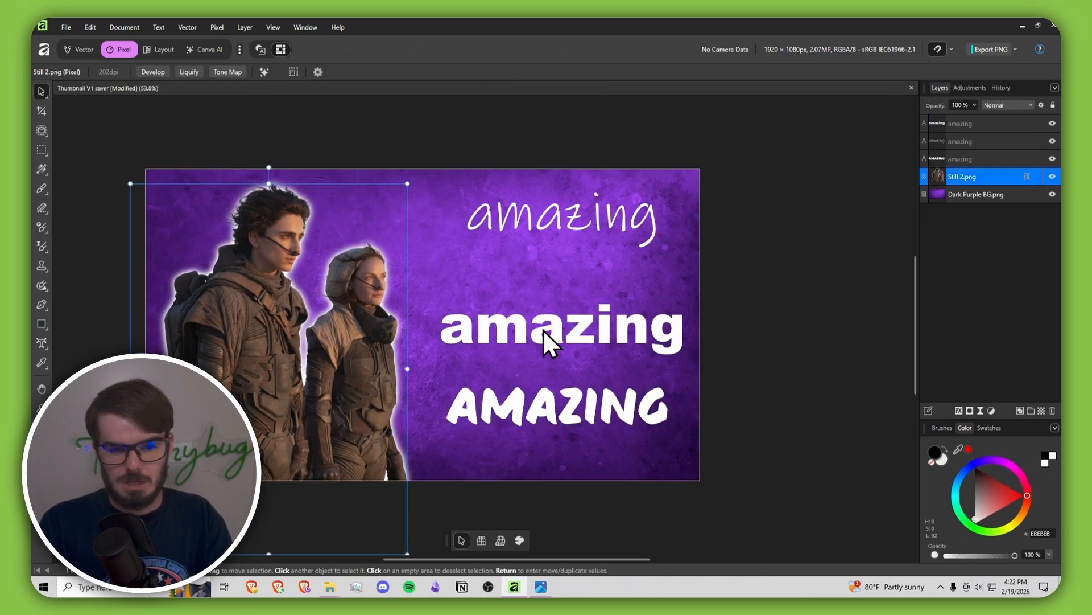
pyautogui.click(763, 299)
# Delete the thin Ink Free and the heavy Arial versions of the amazing text.
pyautogui.moveTo(581, 228); pyautogui.dragTo(575, 241)
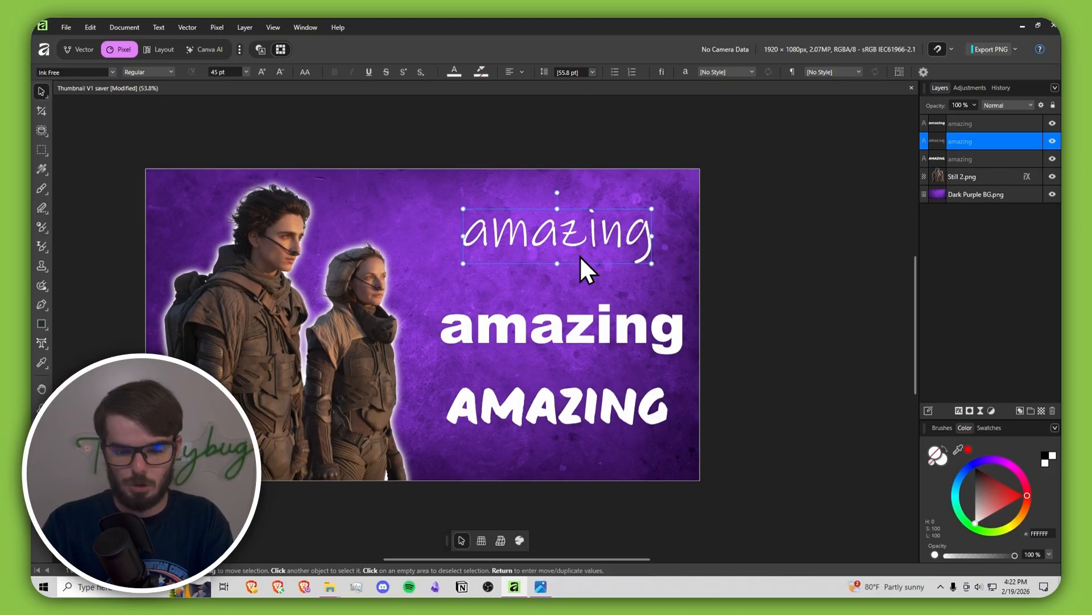
pyautogui.keyDown('shift'); pyautogui.click(585, 332); pyautogui.keyUp('shift')
pyautogui.press('Delete')
# Resize the remaining SC Herman AMAZING text to 49.7 pt and place it in the empty area beside the figures.
pyautogui.moveTo(610, 395); pyautogui.dragTo(705, 285)
pyautogui.moveTo(629, 334); pyautogui.dragTo(631, 329)
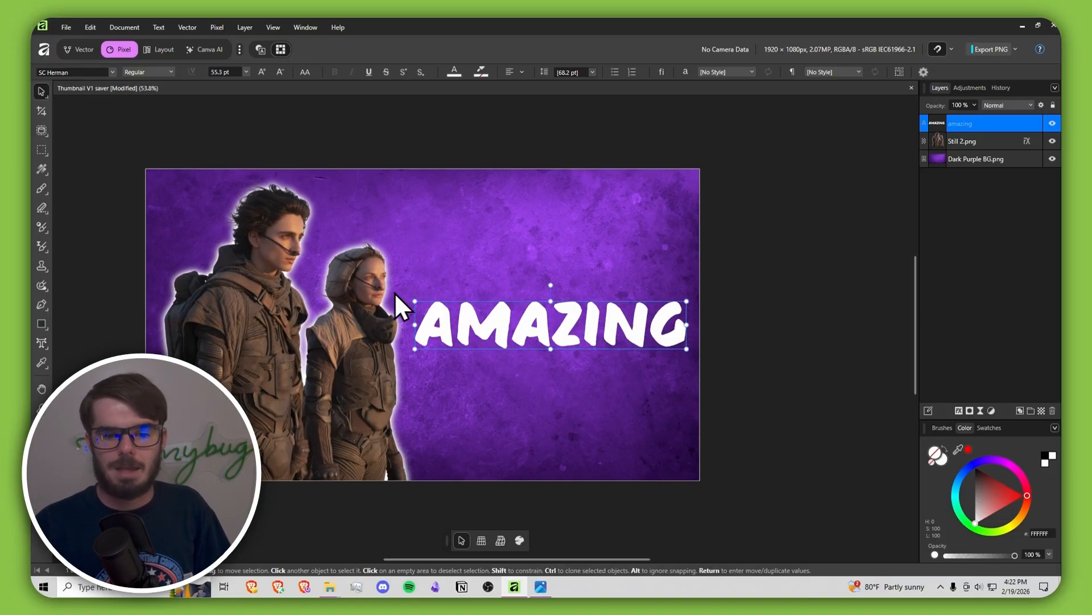
pyautogui.moveTo(415, 301); pyautogui.dragTo(443, 306)
pyautogui.moveTo(515, 327); pyautogui.dragTo(495, 319)
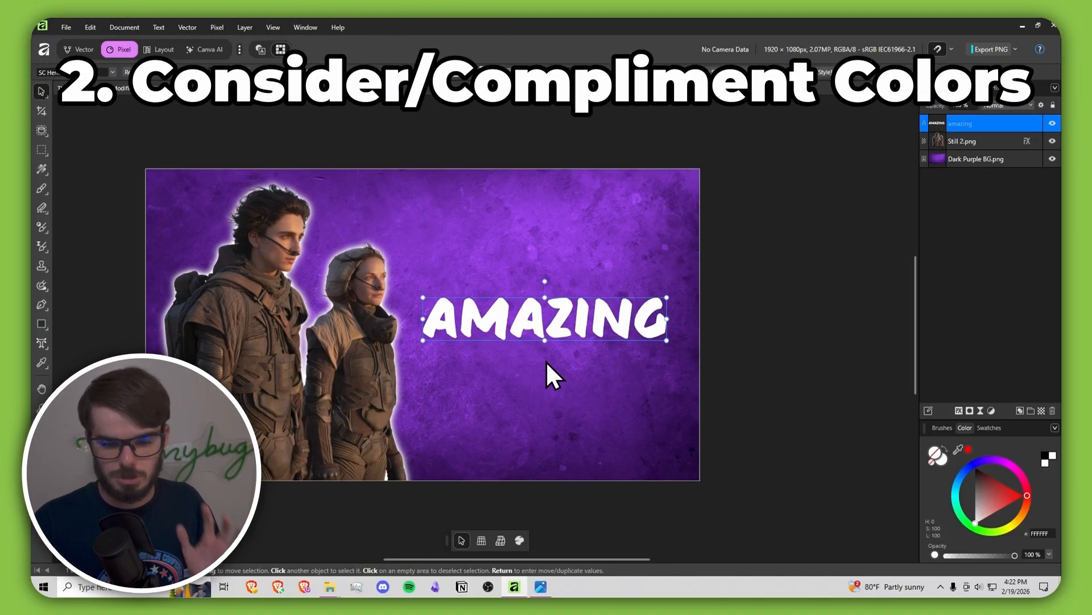
# Switch to the image viewer with Color Wheel (intricate).png, compare its colors with the purple design, and close the viewer.
pyautogui.hscroll(3, 734, 317)
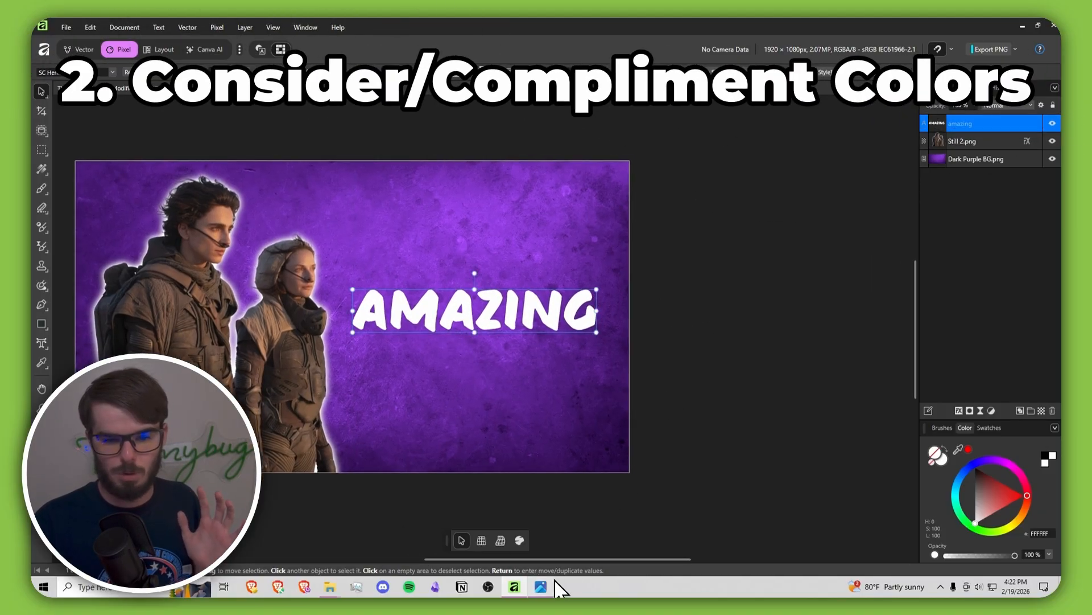
pyautogui.click(541, 586)
pyautogui.moveTo(819, 101); pyautogui.dragTo(784, 111)
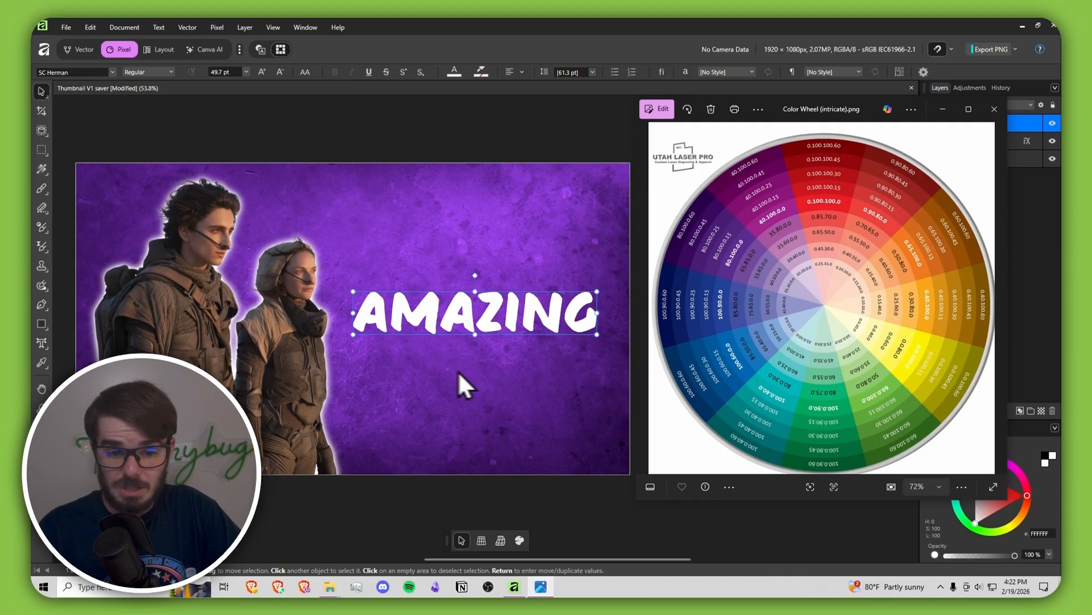
pyautogui.click(992, 105)
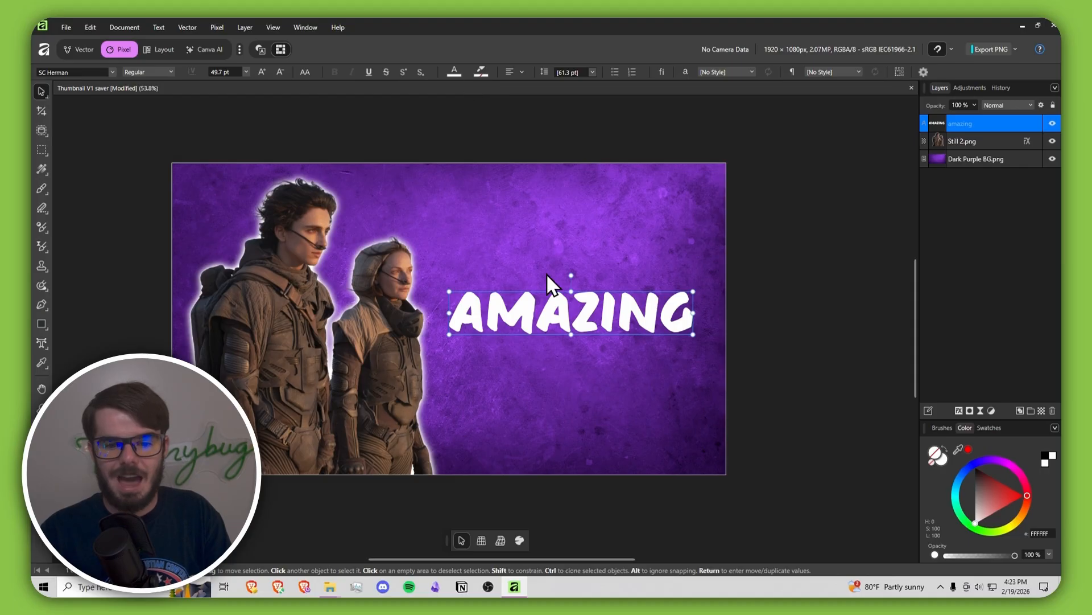
# Recolor the white AMAZING text bright yellow, FFF800, to contrast with the purple background.
pyautogui.press('t')
pyautogui.click(453, 71)
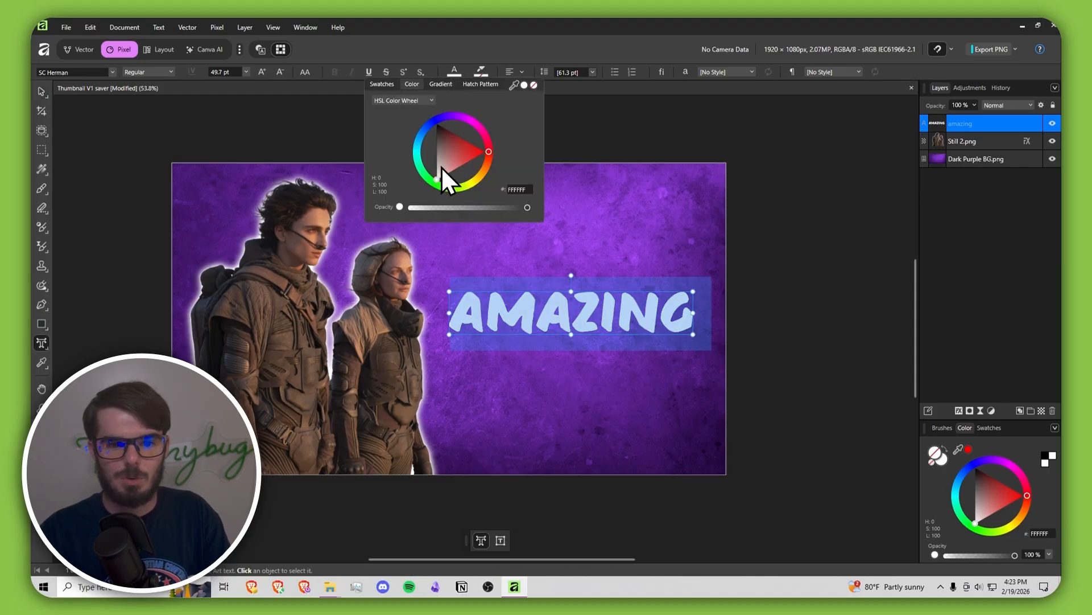
pyautogui.click(474, 174)
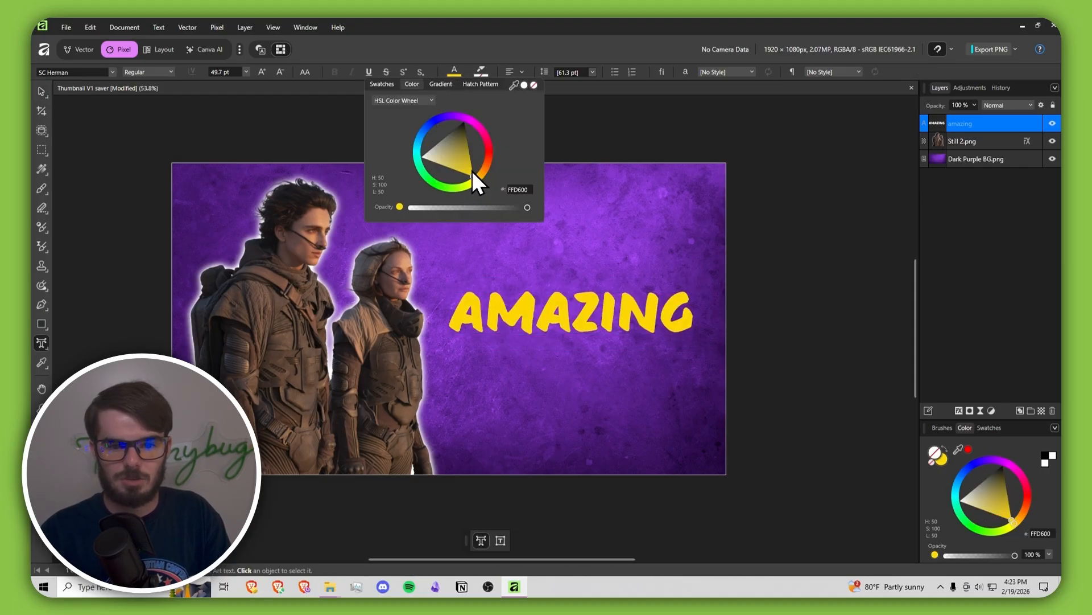
pyautogui.click(42, 91)
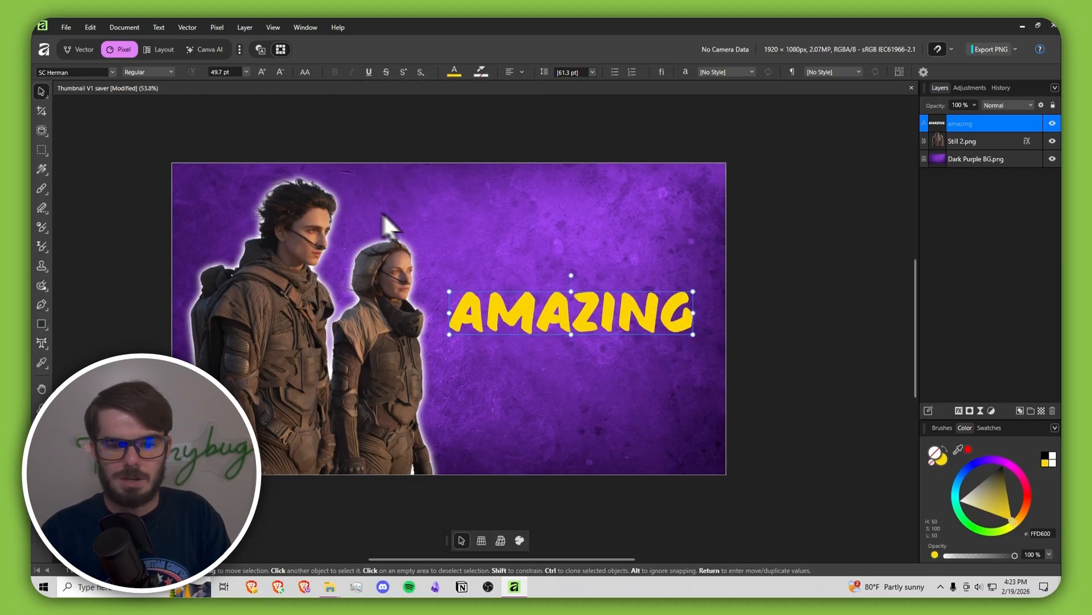
pyautogui.click(454, 69)
pyautogui.moveTo(472, 174)
pyautogui.mouseDown()
pyautogui.moveTo(480, 197)
pyautogui.moveTo(475, 187)
pyautogui.mouseUp()
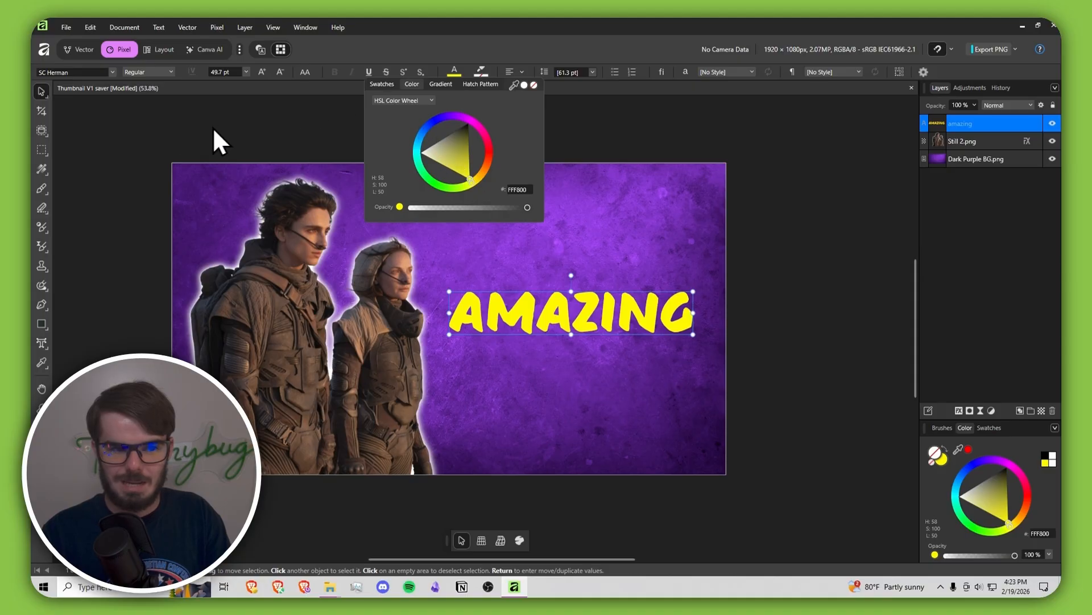
# Enlarge the AMAZING text to 57.2 pt and center it in the empty area beside the figures.
pyautogui.click(41, 91)
pyautogui.moveTo(463, 297); pyautogui.dragTo(421, 291)
pyautogui.moveTo(544, 319); pyautogui.dragTo(560, 322)
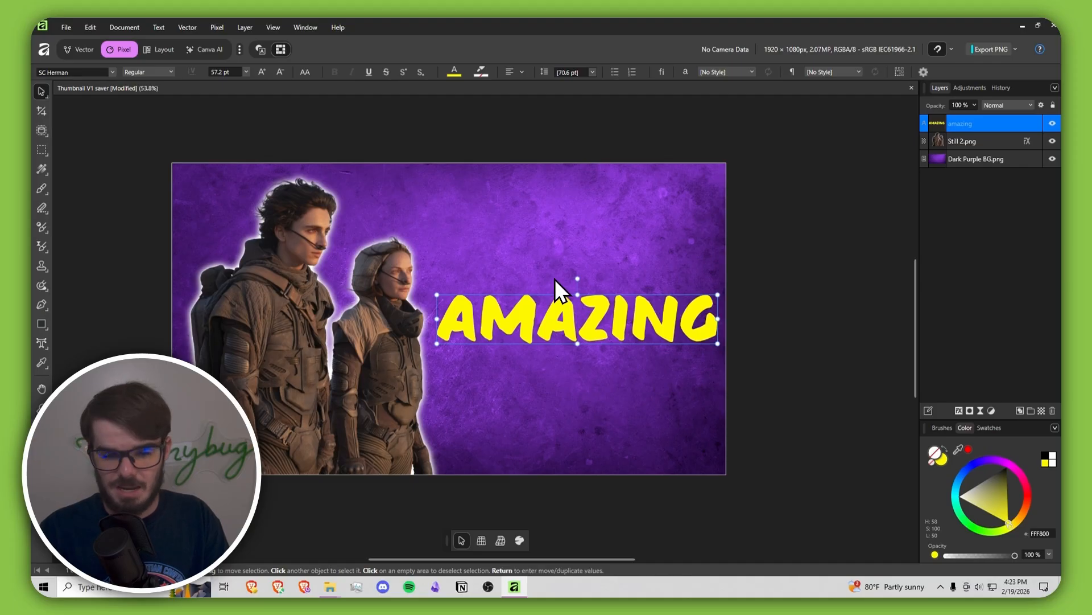
pyautogui.hscroll(1, 554, 273)
pyautogui.click(552, 264)
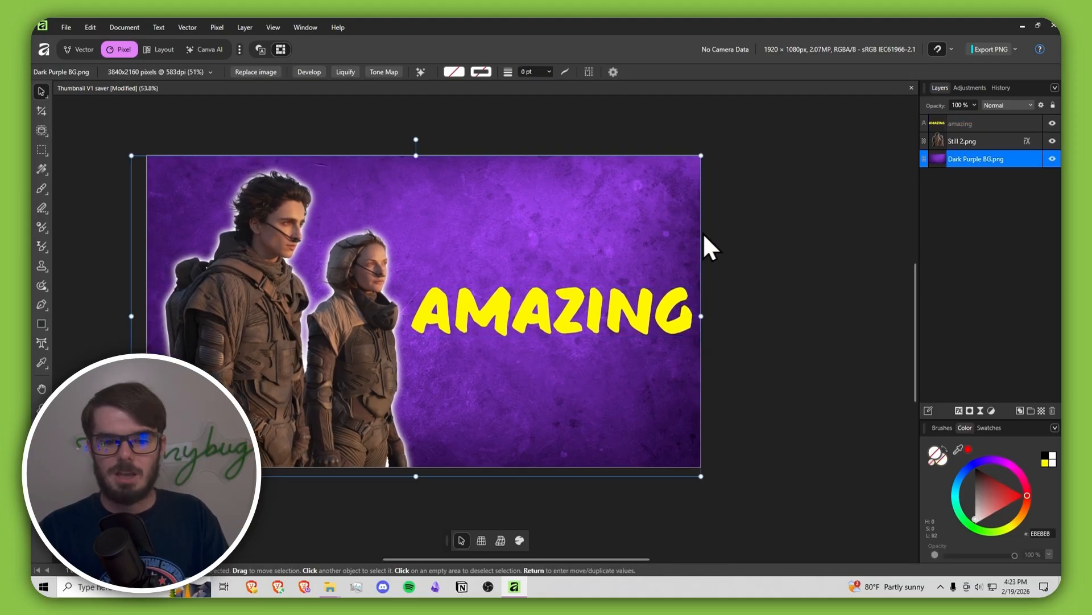
# Enlarge the Still 2.png figure cutout slightly and reposition it so it fills more of the canvas height.
pyautogui.hscroll(-2, 603, 267)
pyautogui.scroll(-5, 548, 274)
pyautogui.hscroll(2, 548, 274)
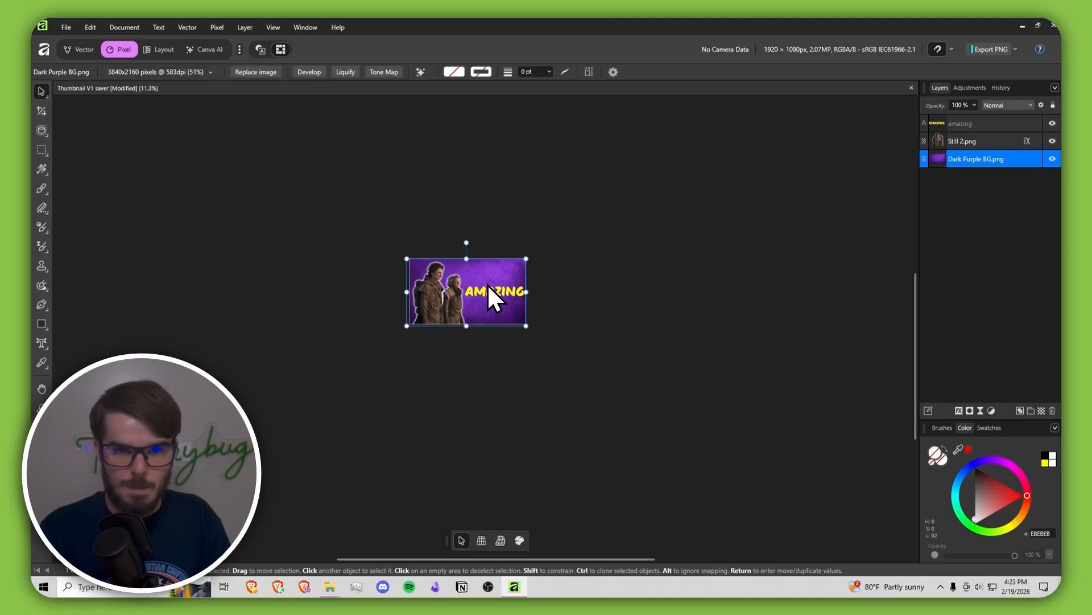
pyautogui.scroll(6, 487, 283)
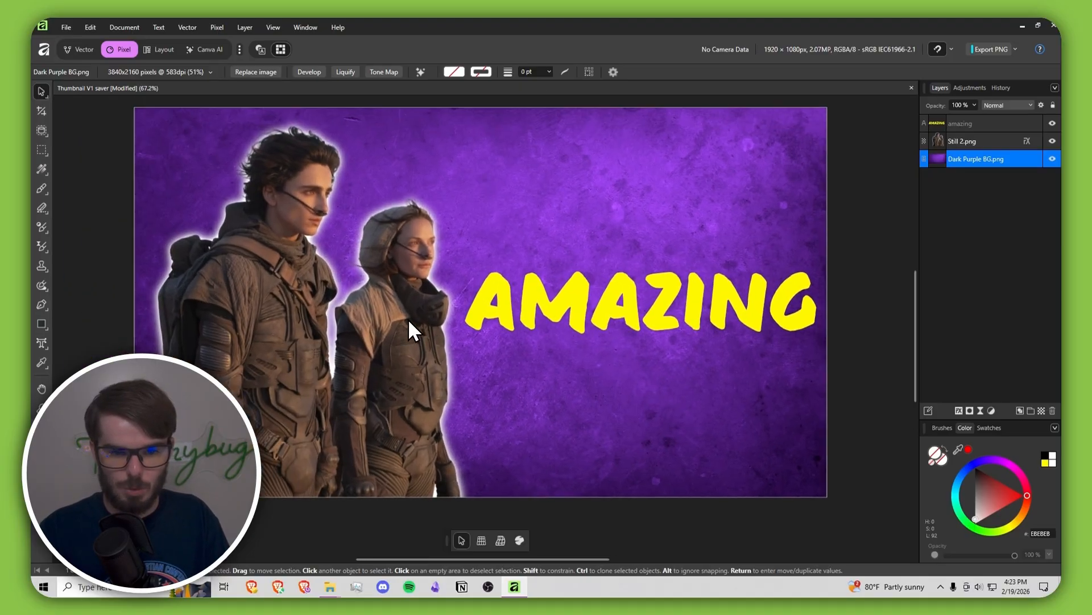
pyautogui.click(410, 313)
pyautogui.moveTo(442, 193); pyautogui.dragTo(483, 149)
pyautogui.moveTo(392, 294); pyautogui.dragTo(399, 321)
# Slant the AMAZING text and enlarge it to 70.2 pt above the shorter figure, with its layer beneath the Still 2.png cutout.
pyautogui.click(451, 311)
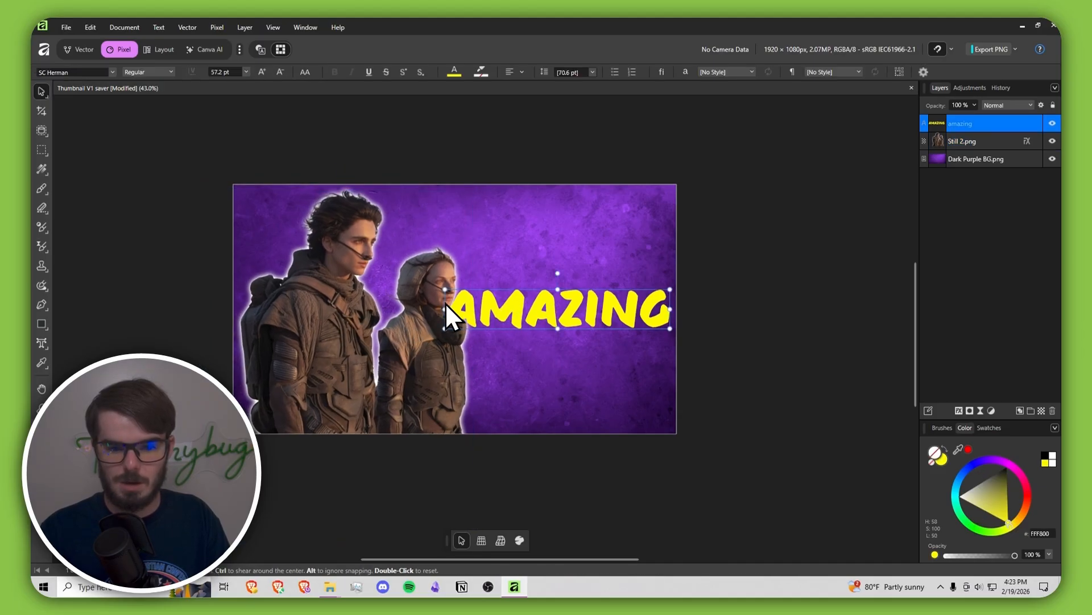
pyautogui.moveTo(444, 309); pyautogui.dragTo(449, 294)
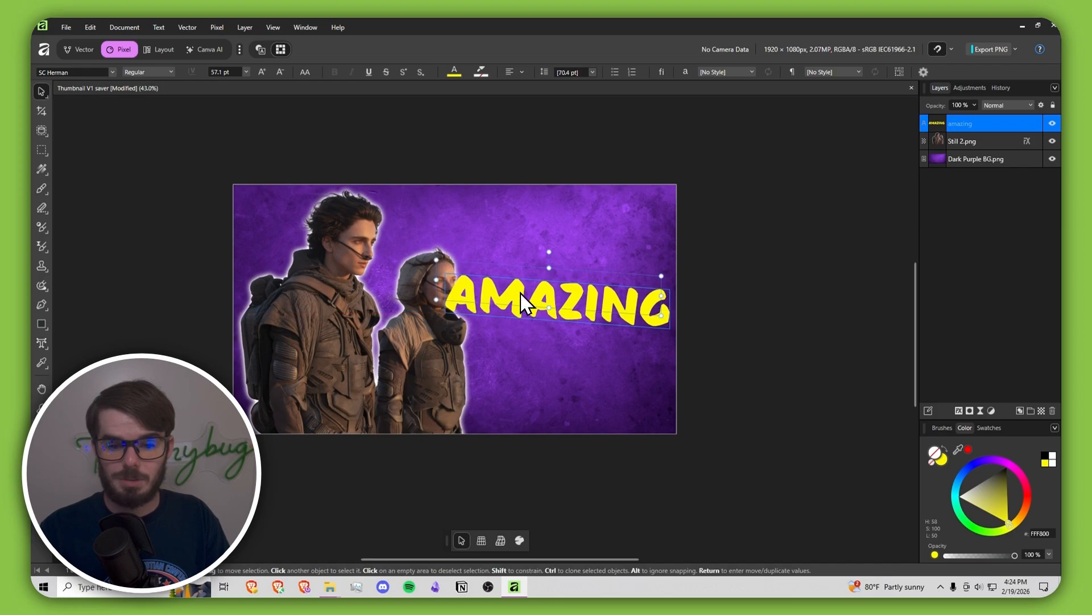
pyautogui.moveTo(521, 294); pyautogui.dragTo(506, 254)
pyautogui.moveTo(647, 235); pyautogui.dragTo(698, 229)
pyautogui.moveTo(621, 251); pyautogui.dragTo(585, 248)
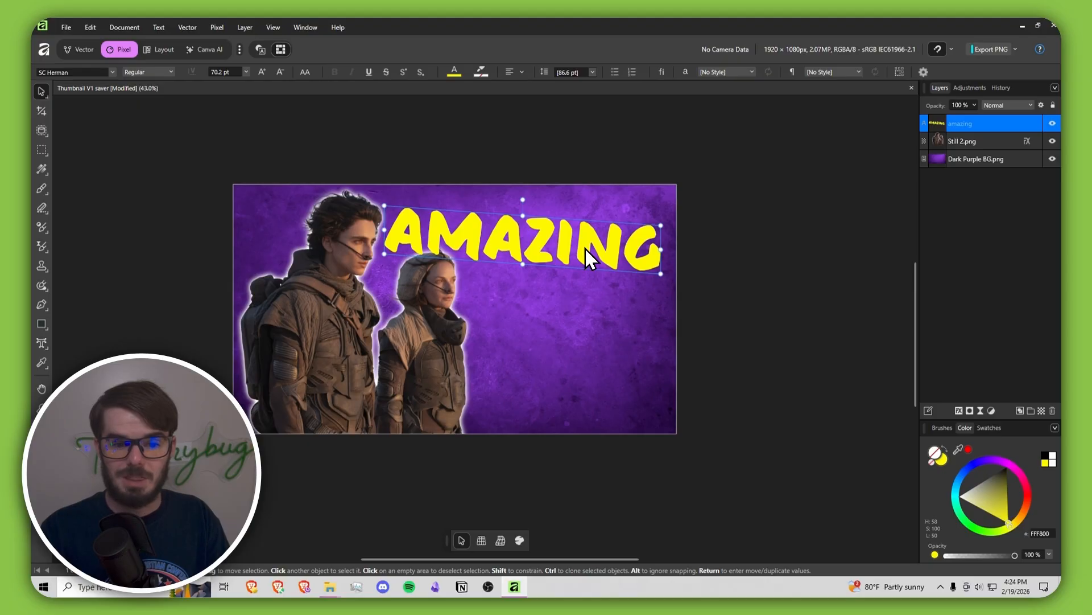
pyautogui.moveTo(941, 123); pyautogui.dragTo(966, 146)
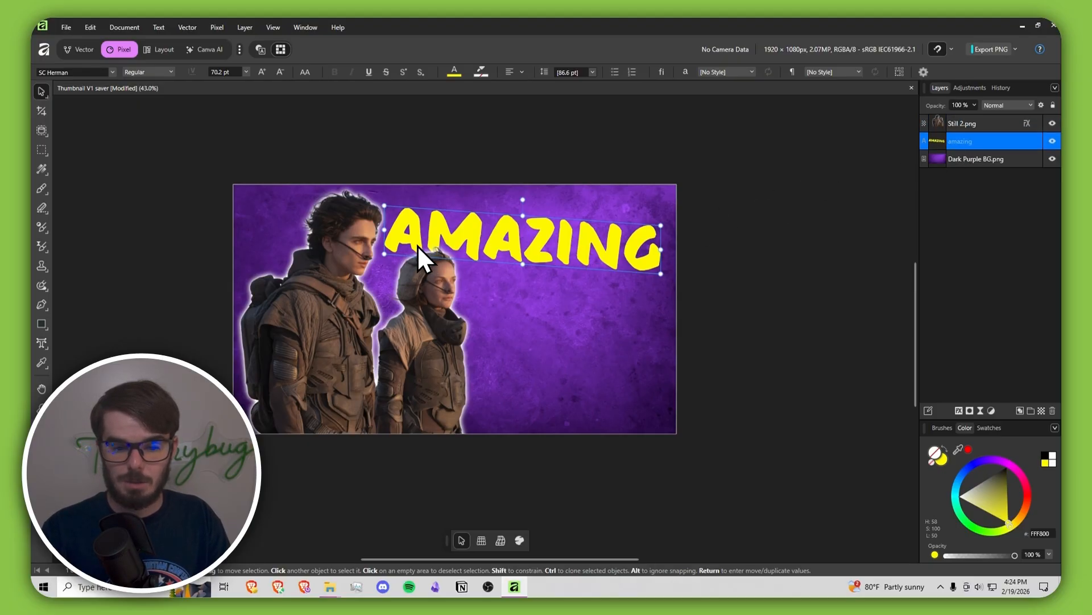
pyautogui.click(980, 189)
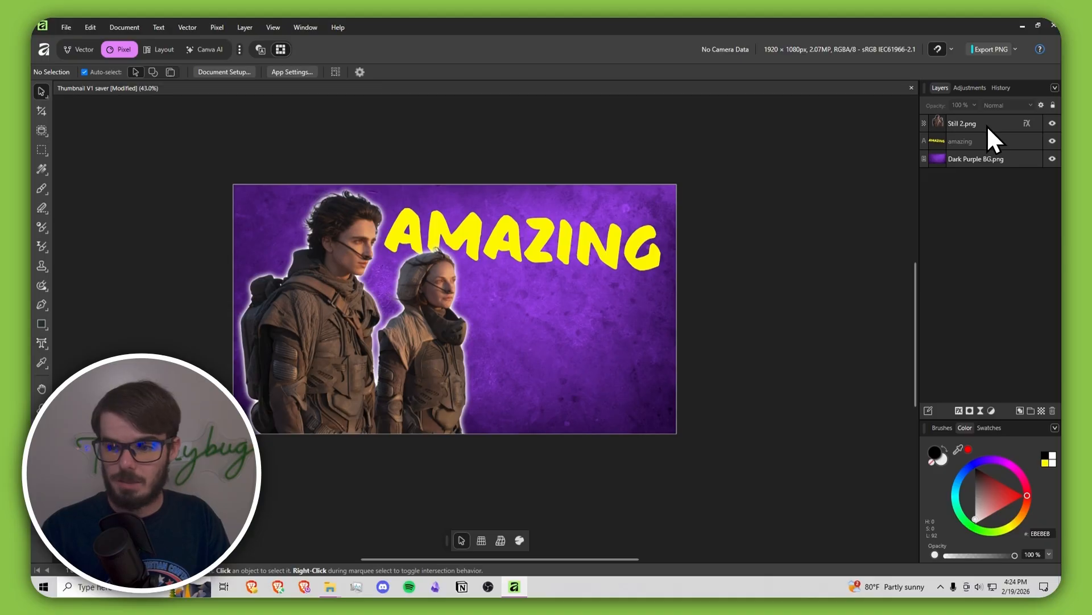
# Undo the last slanting, moving, resizing and layer reordering of the AMAZING text.
pyautogui.hotkey('ctrl', 'z')
pyautogui.hotkey('ctrl', 'z')
pyautogui.hotkey('ctrl', 'z')
pyautogui.hotkey('ctrl', 'z')
pyautogui.hotkey('ctrl', 'z')
pyautogui.hotkey('ctrl', 'z')
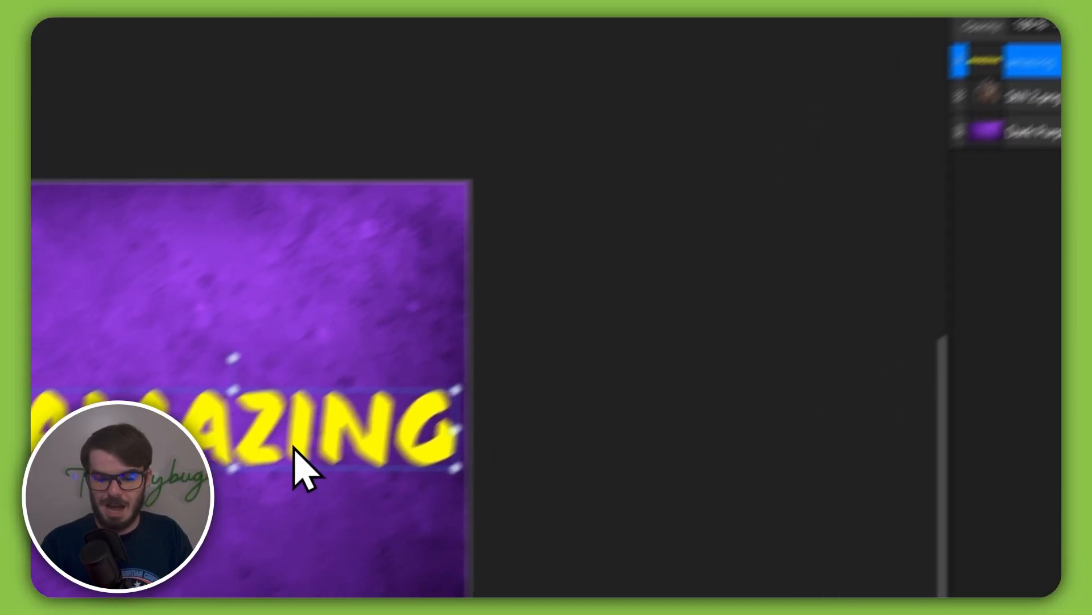
# Enlarge the AMAZING text to 64.8 pt and give it a solid black outside outline effect with an 11.2 px radius.
pyautogui.moveTo(484, 303); pyautogui.dragTo(558, 251)
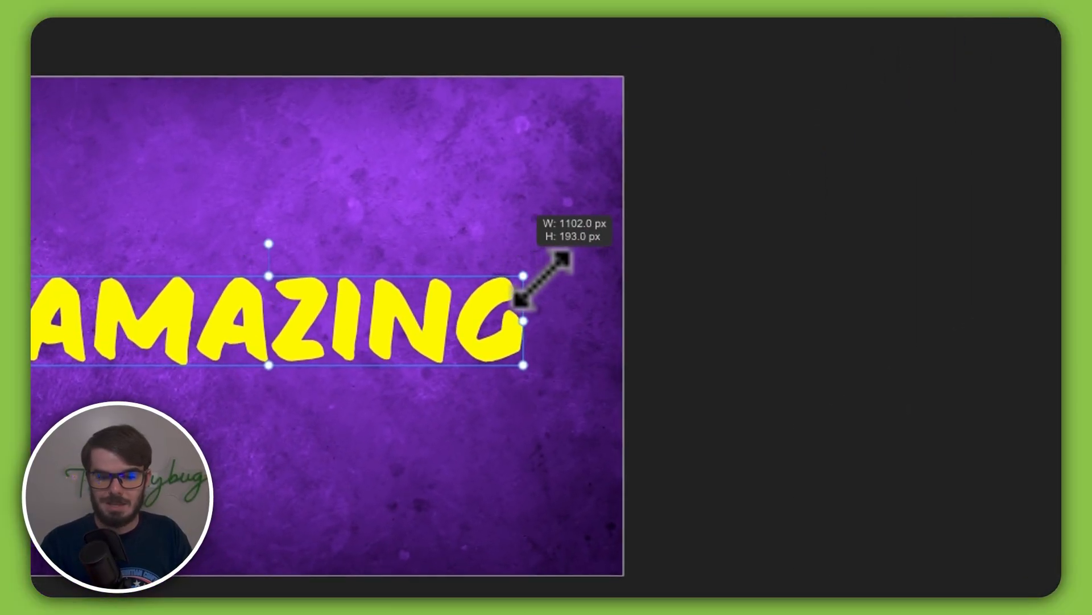
pyautogui.moveTo(349, 339); pyautogui.dragTo(419, 328)
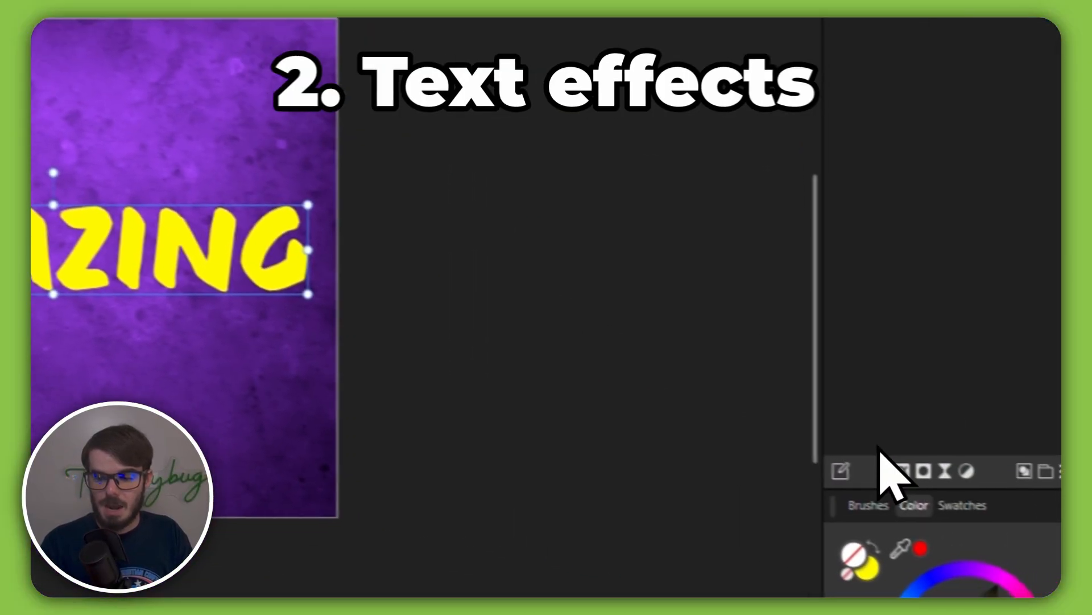
pyautogui.click(856, 461)
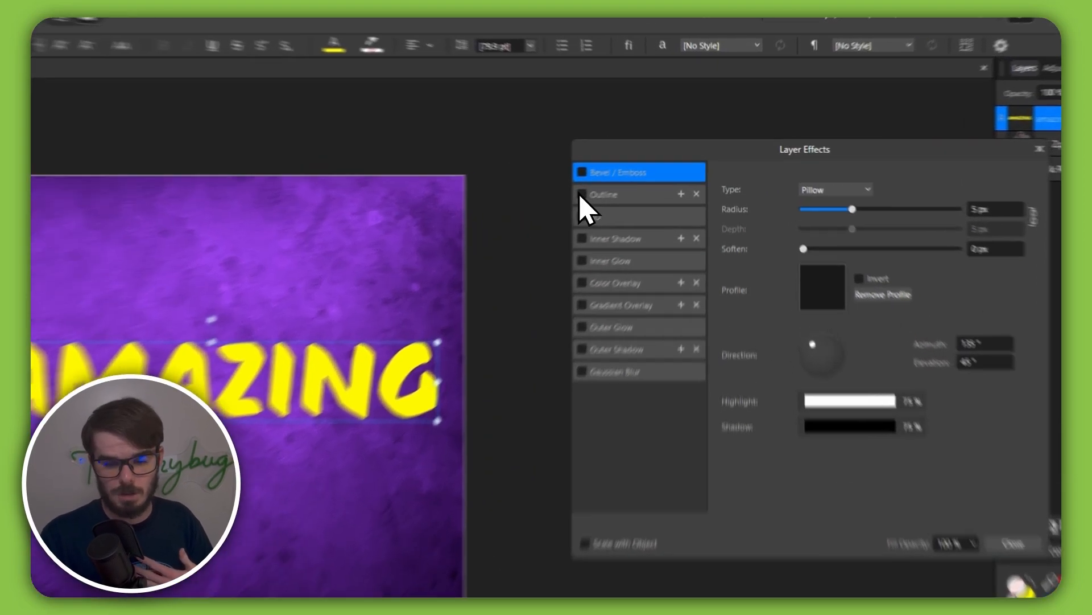
pyautogui.click(629, 177)
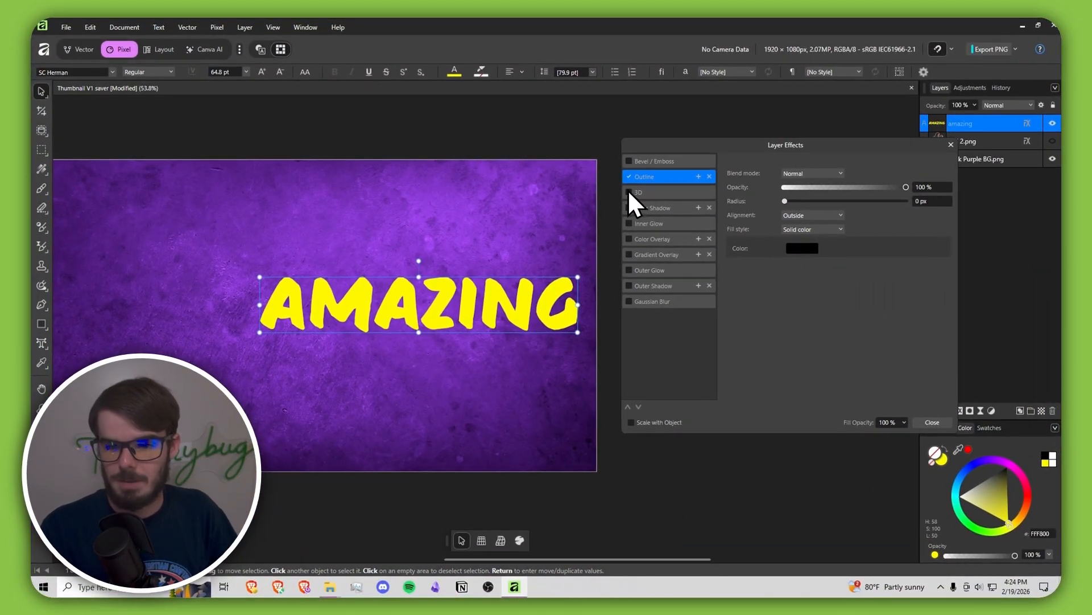
pyautogui.moveTo(784, 201); pyautogui.dragTo(829, 200)
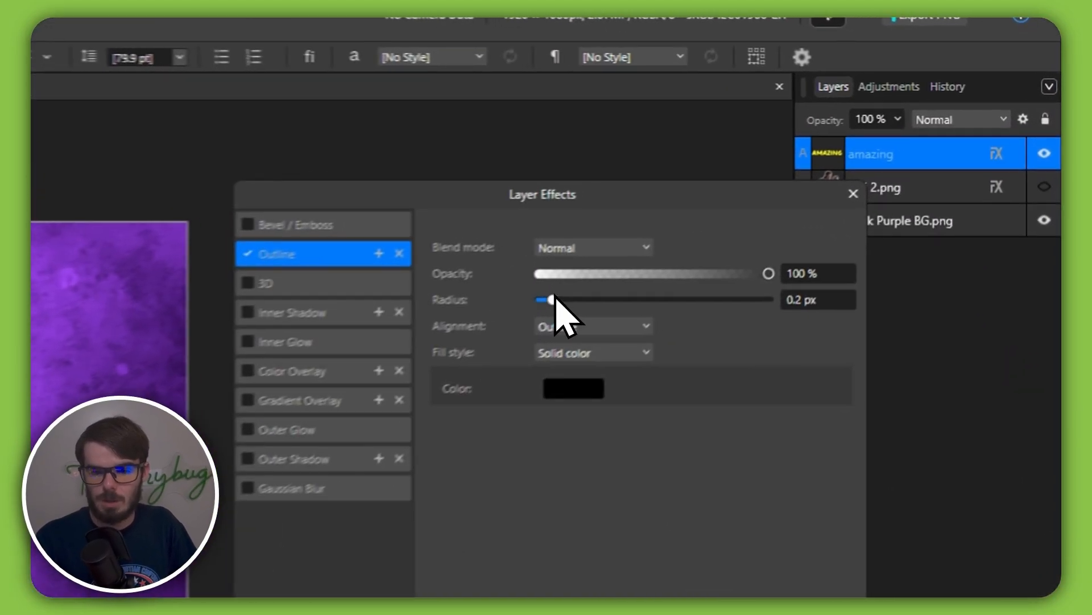
pyautogui.moveTo(602, 307)
pyautogui.mouseDown()
pyautogui.moveTo(638, 308)
pyautogui.moveTo(619, 307)
pyautogui.mouseUp()
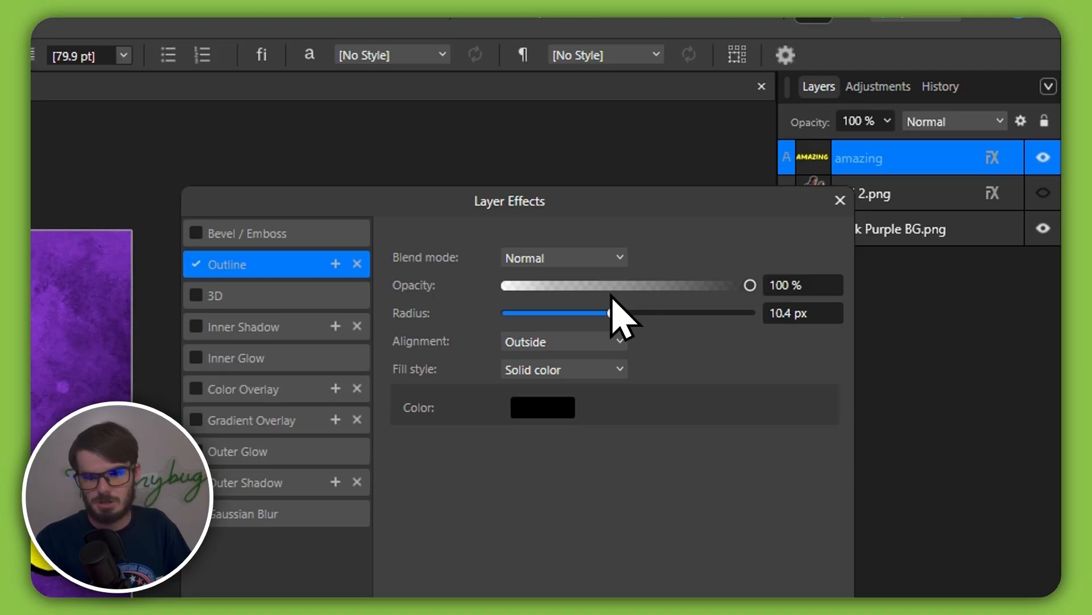
pyautogui.moveTo(613, 294); pyautogui.dragTo(615, 295)
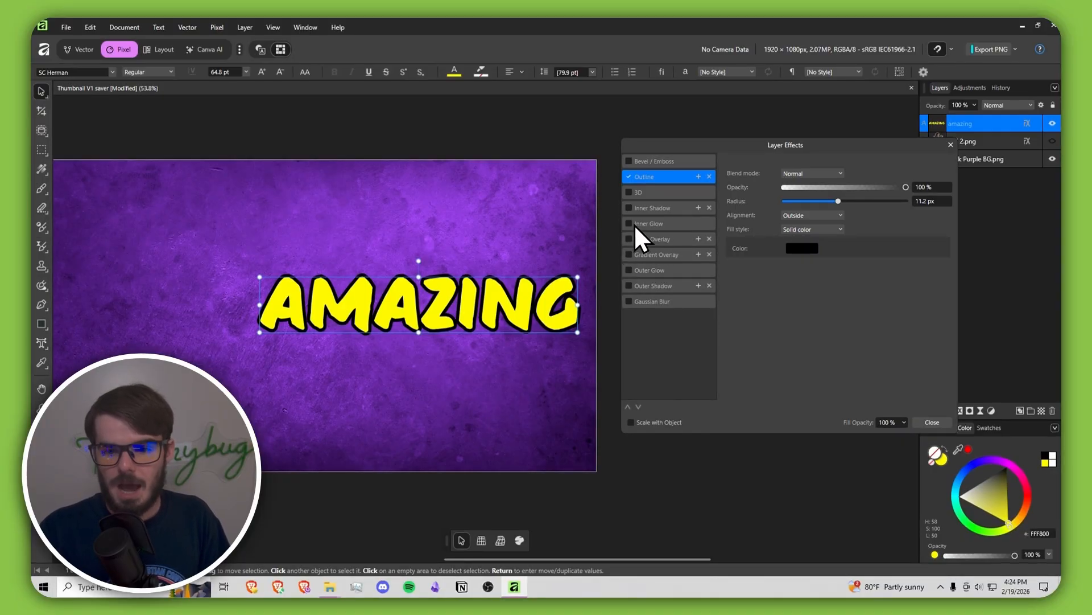
# Add a white inner glow to the AMAZING text from the edge, with a radius of about 11 px.
pyautogui.click(660, 223)
pyautogui.moveTo(784, 201); pyautogui.dragTo(786, 201)
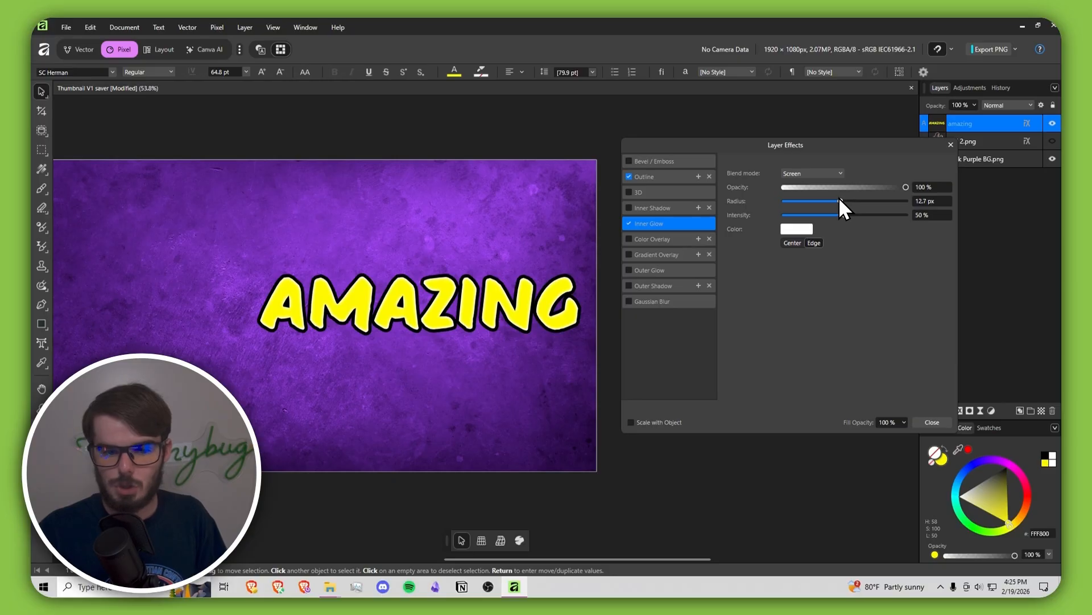
pyautogui.moveTo(838, 199); pyautogui.dragTo(836, 199)
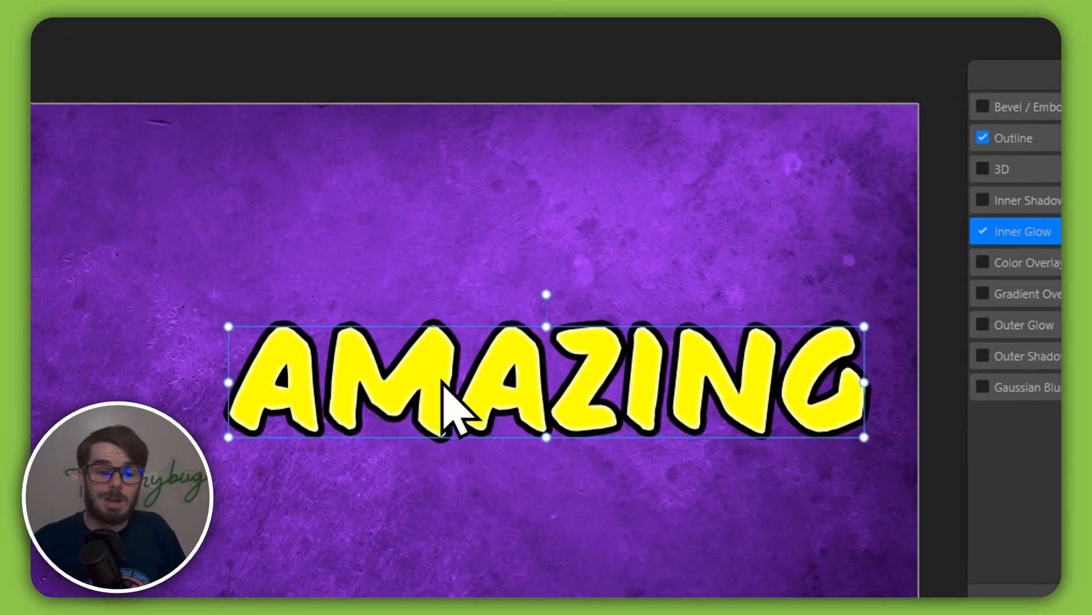
pyautogui.moveTo(305, 248); pyautogui.dragTo(327, 259)
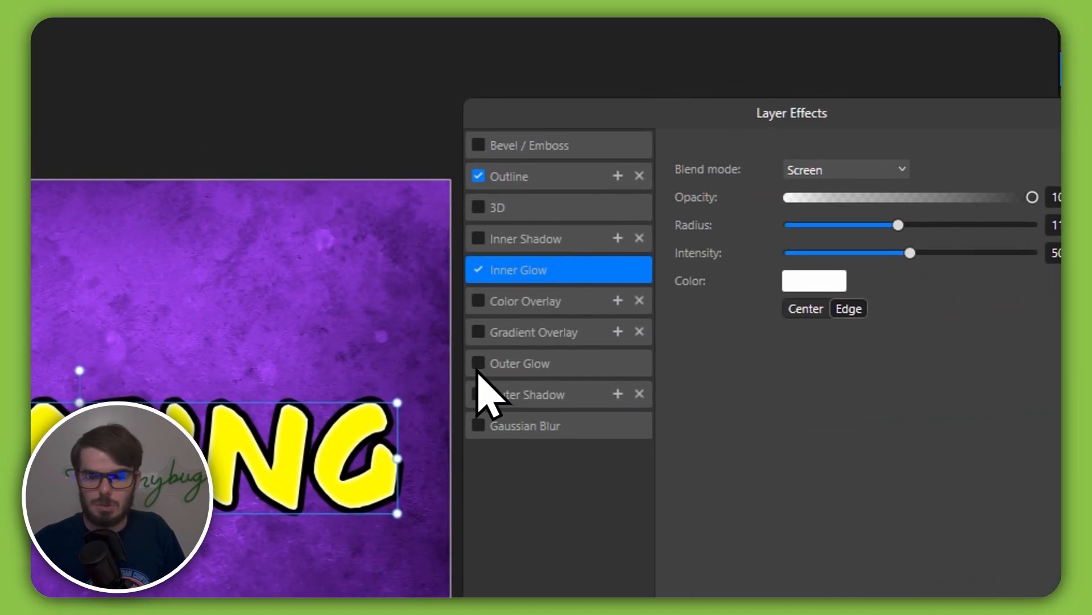
# Try a black outer shadow with 48.4 px radius and 85% intensity on the AMAZING text and switch it off again.
pyautogui.click(495, 395)
pyautogui.moveTo(785, 224); pyautogui.dragTo(970, 224)
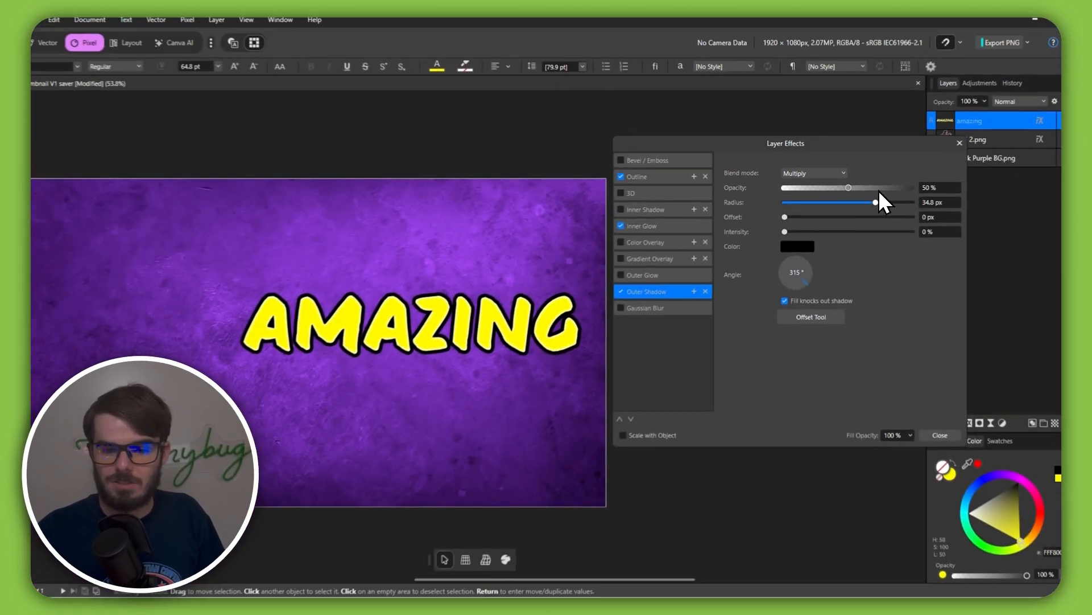
pyautogui.moveTo(879, 193); pyautogui.dragTo(899, 195)
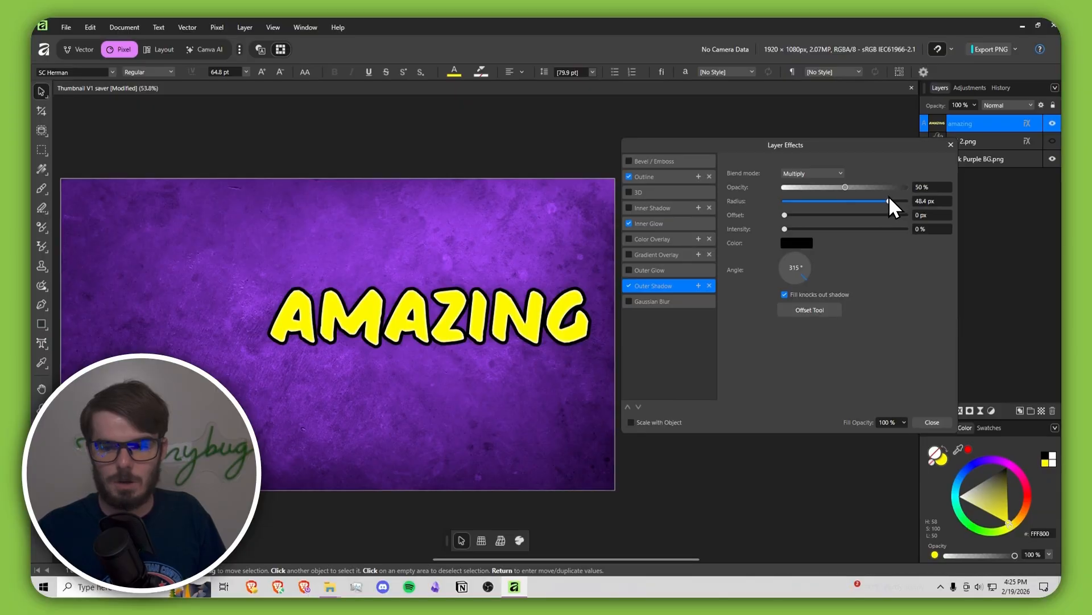
pyautogui.moveTo(784, 228); pyautogui.dragTo(892, 220)
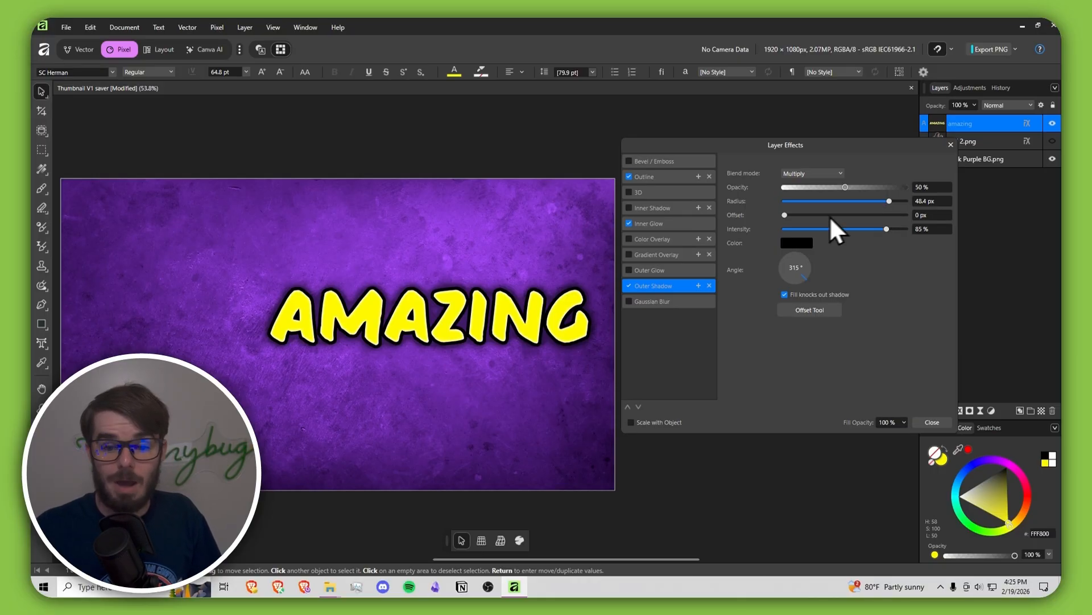
pyautogui.click(628, 285)
# Add a white outer glow with 42.9 px radius and 58% intensity to the AMAZING text and close the layer effects.
pyautogui.click(629, 270)
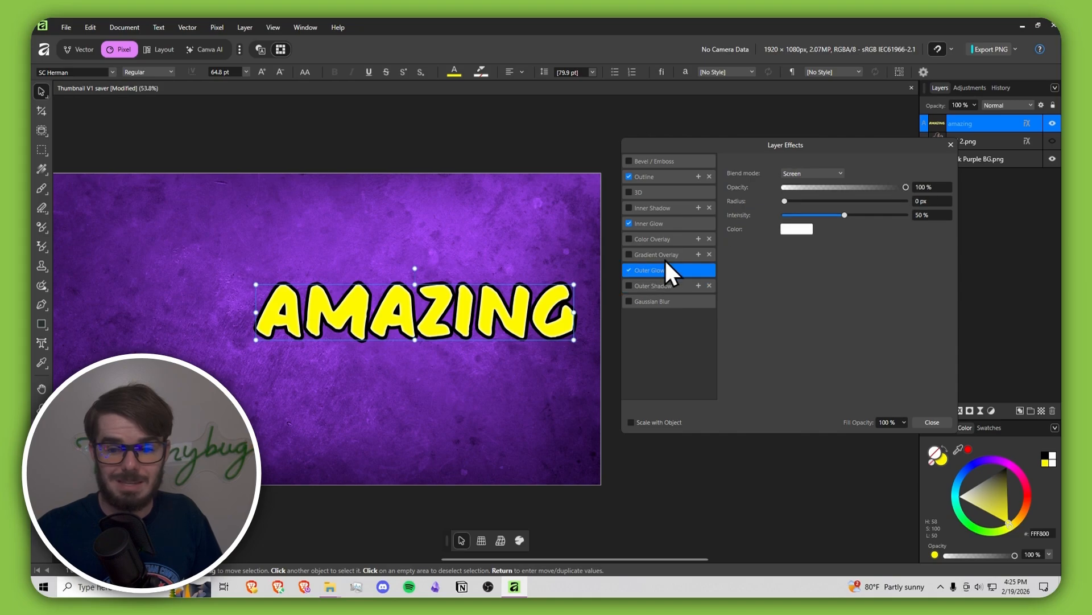
pyautogui.moveTo(781, 201); pyautogui.dragTo(878, 194)
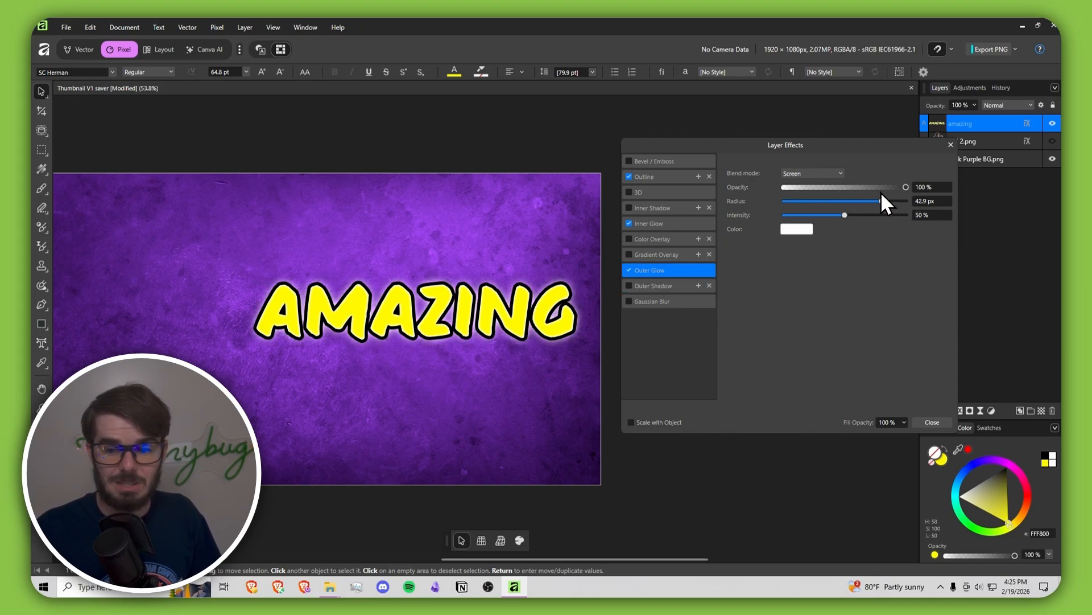
pyautogui.click(863, 214)
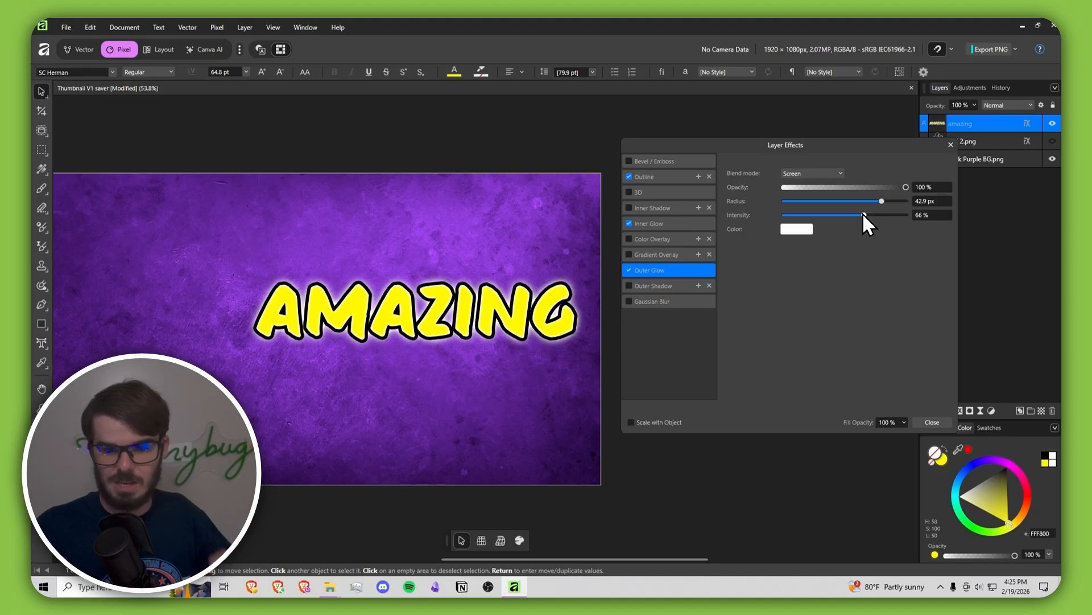
pyautogui.moveTo(861, 214); pyautogui.dragTo(855, 215)
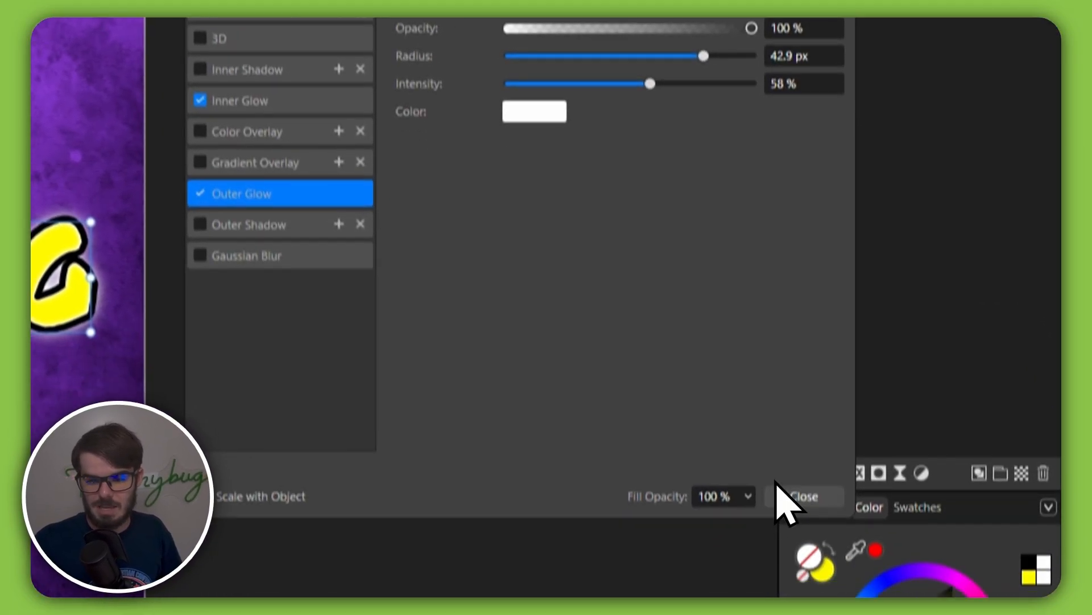
pyautogui.click(932, 422)
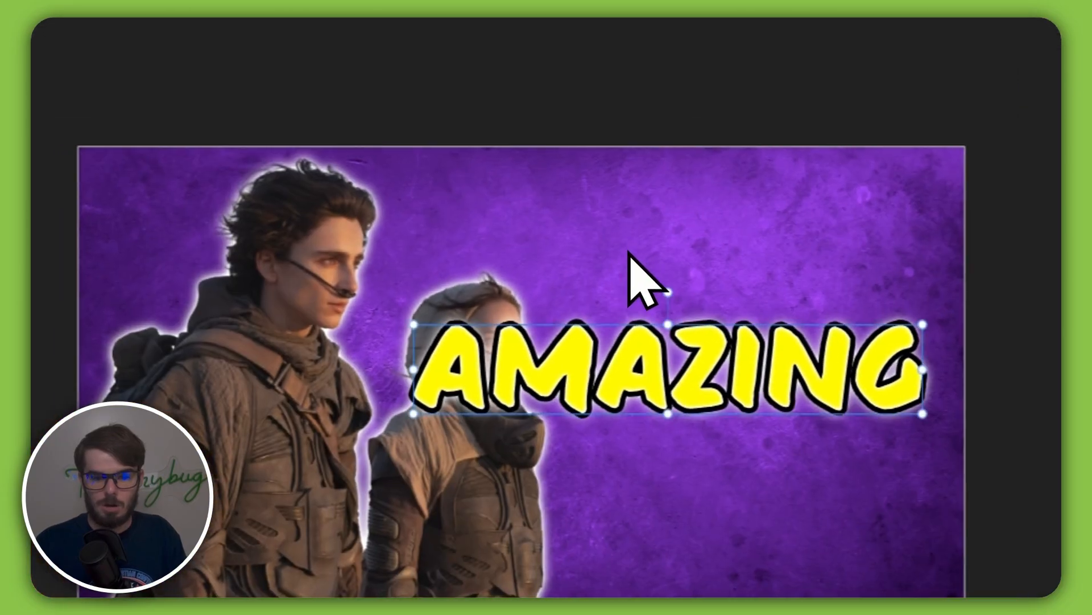
# Slant the AMAZING text about 3.4° above the shorter figure, with its layer beneath the Still 2.png cutout.
pyautogui.moveTo(634, 390); pyautogui.dragTo(643, 286)
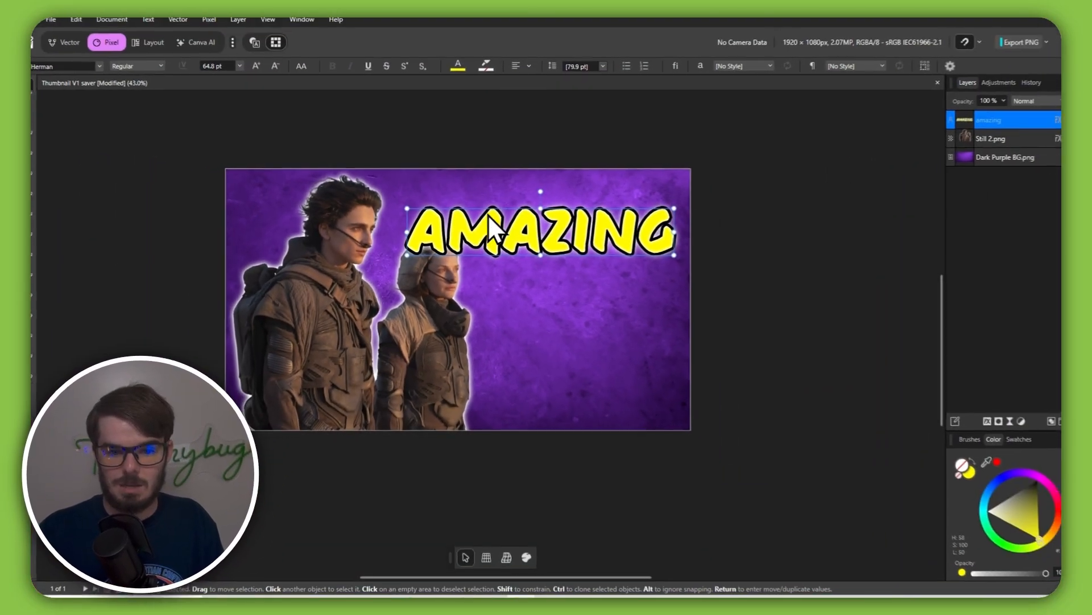
pyautogui.moveTo(403, 229); pyautogui.dragTo(399, 213)
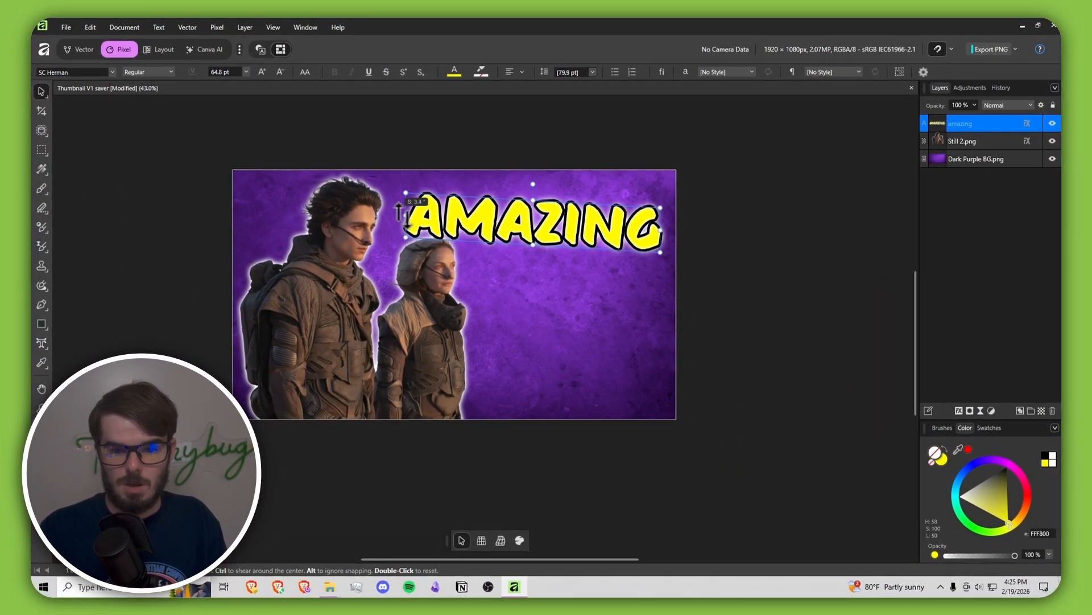
pyautogui.moveTo(526, 225); pyautogui.dragTo(516, 229)
pyautogui.moveTo(963, 138); pyautogui.dragTo(963, 147)
pyautogui.click(893, 248)
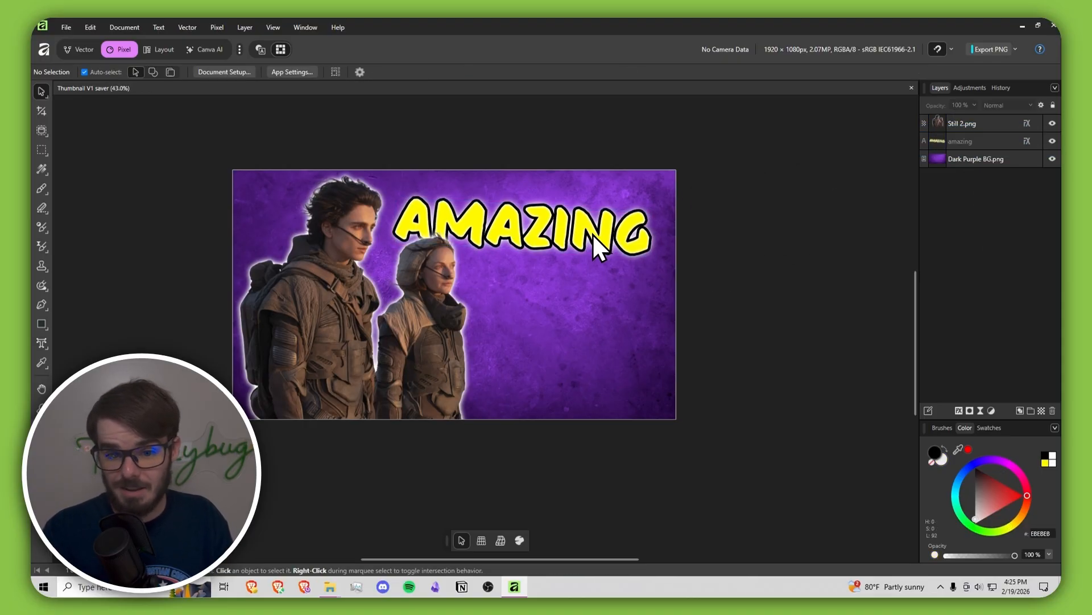
pyautogui.click(548, 231)
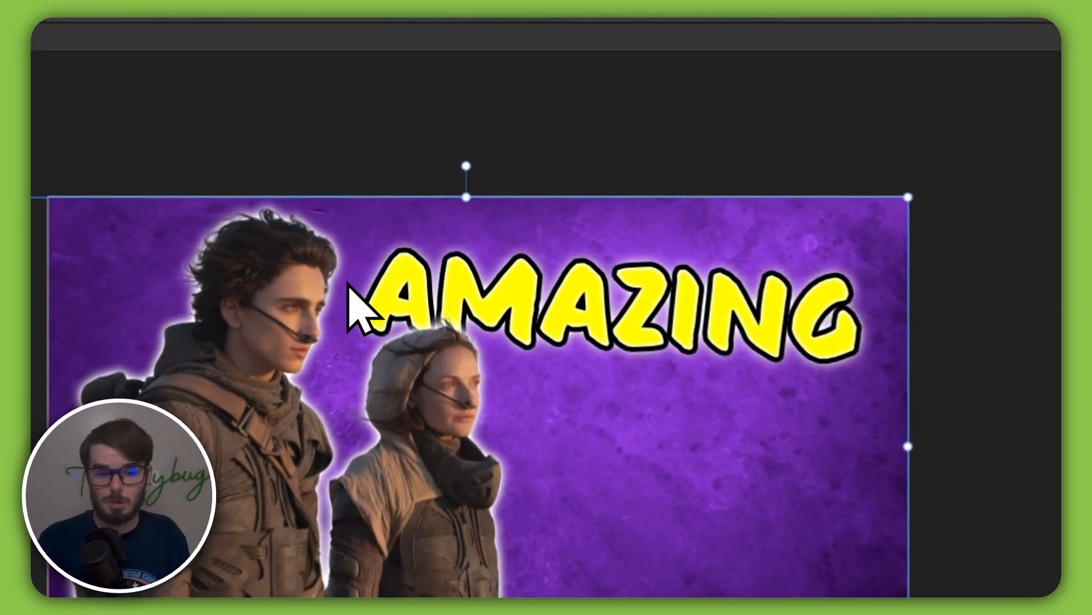
pyautogui.moveTo(380, 251); pyautogui.dragTo(380, 271)
pyautogui.moveTo(353, 312)
pyautogui.mouseDown()
pyautogui.moveTo(371, 361)
pyautogui.moveTo(361, 297)
pyautogui.mouseUp()
pyautogui.moveTo(622, 251); pyautogui.dragTo(626, 224)
pyautogui.hotkey('ctrl', 'z')
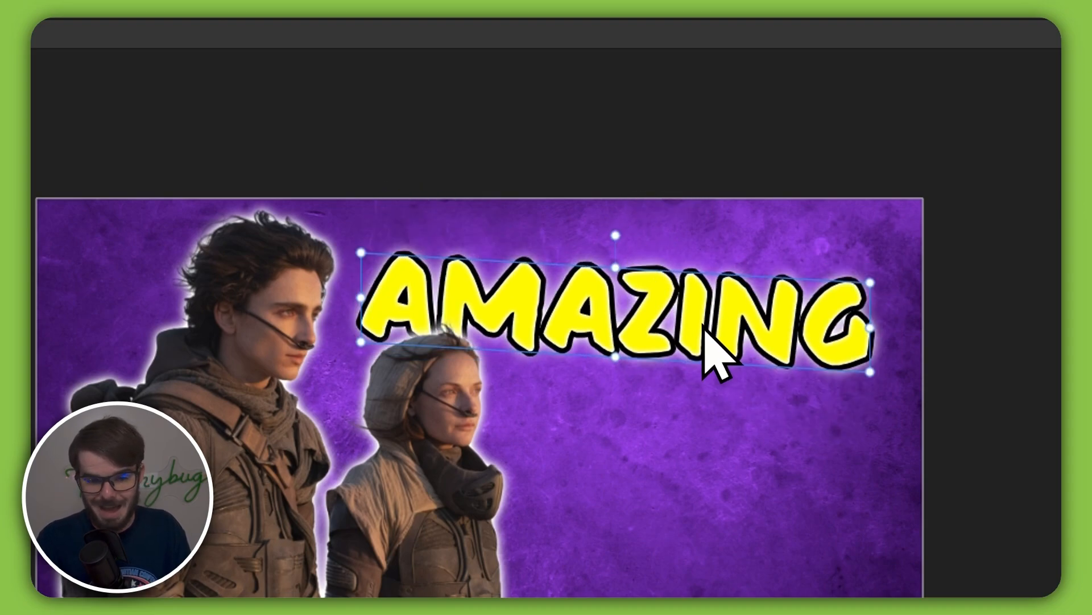
# Shift the AMAZING text slightly toward the canvas's right edge and enlarge it proportionally to 70.5 pt.
pyautogui.scroll(3, 718, 310)
pyautogui.moveTo(709, 306); pyautogui.dragTo(744, 302)
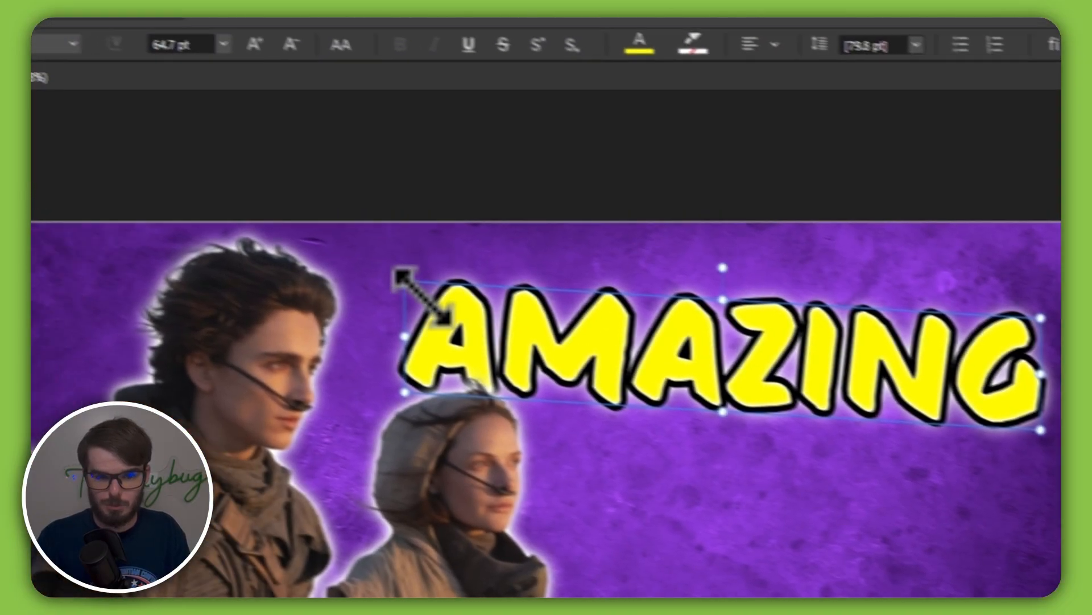
pyautogui.moveTo(407, 282); pyautogui.dragTo(367, 262)
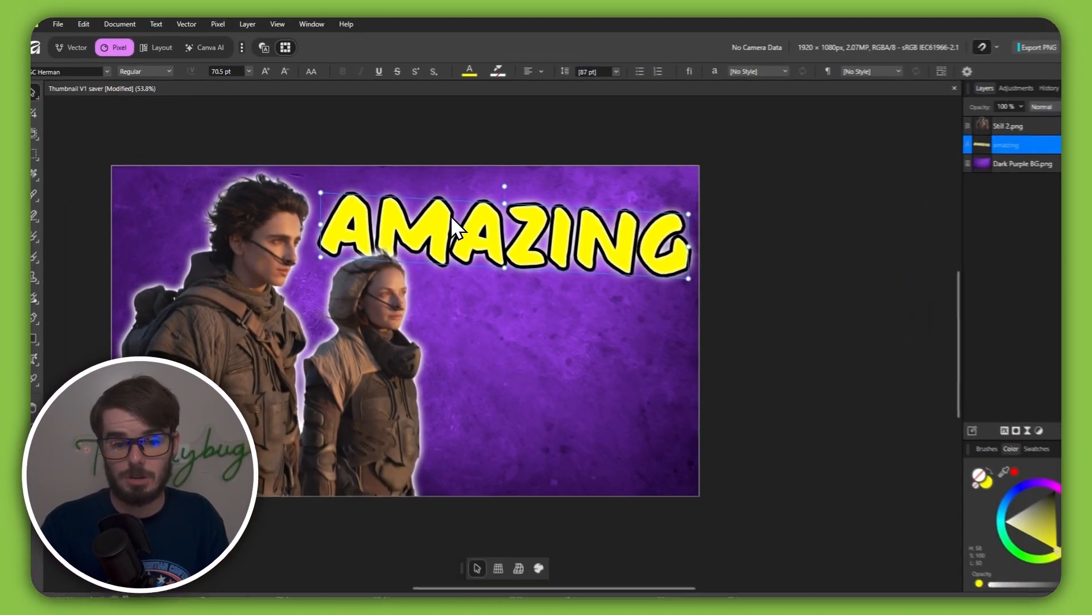
pyautogui.click(777, 228)
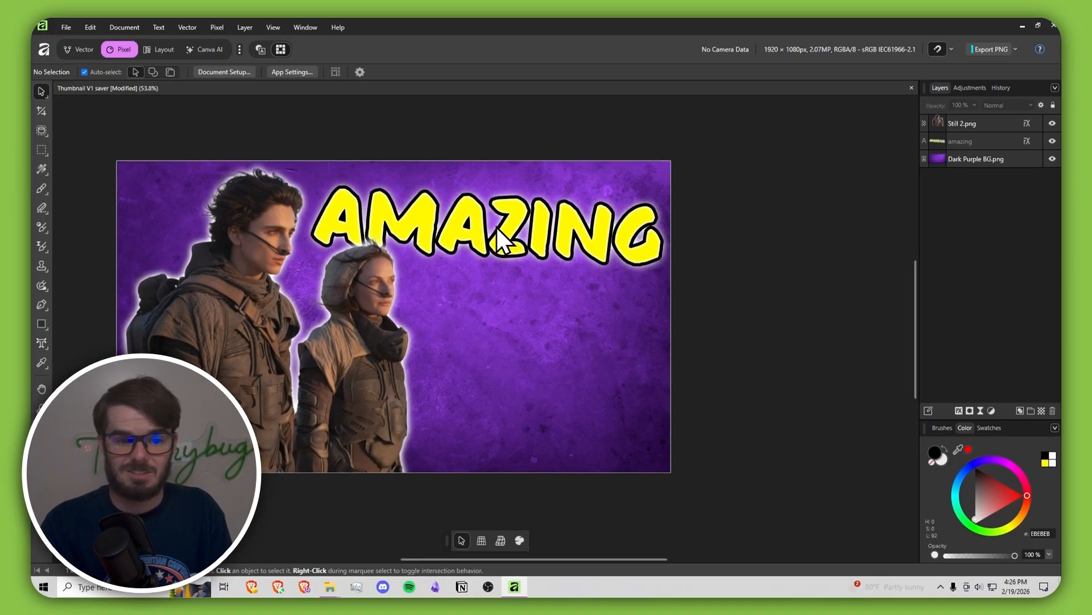
# Review the outline, inner glow and outer glow settings in the AMAZING text's layer effects.
pyautogui.hscroll(2, 381, 277)
pyautogui.hscroll(-4, 486, 285)
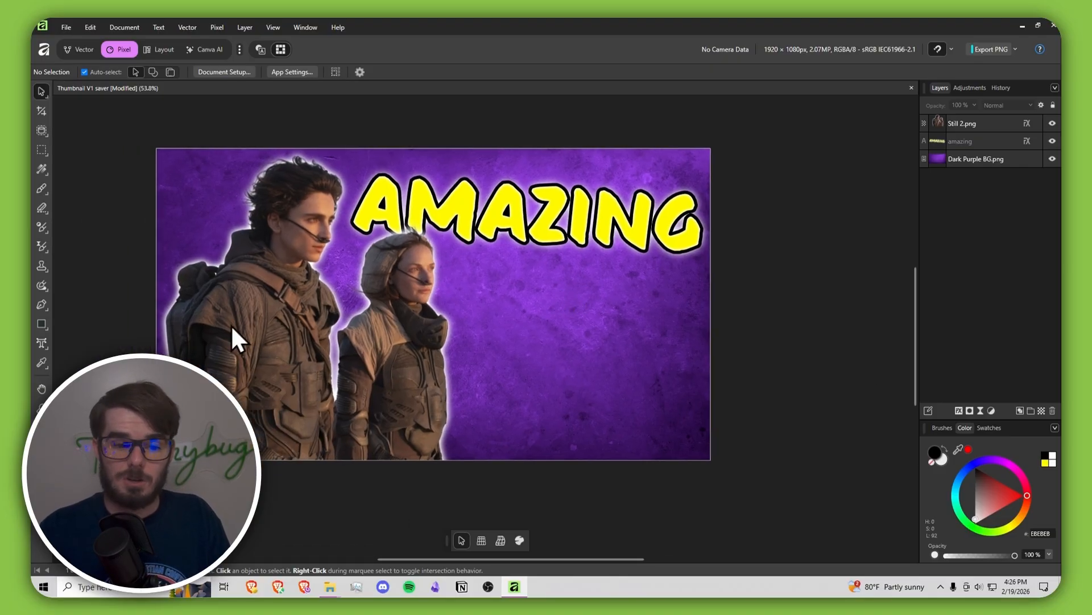
pyautogui.hscroll(4, 495, 287)
pyautogui.click(483, 210)
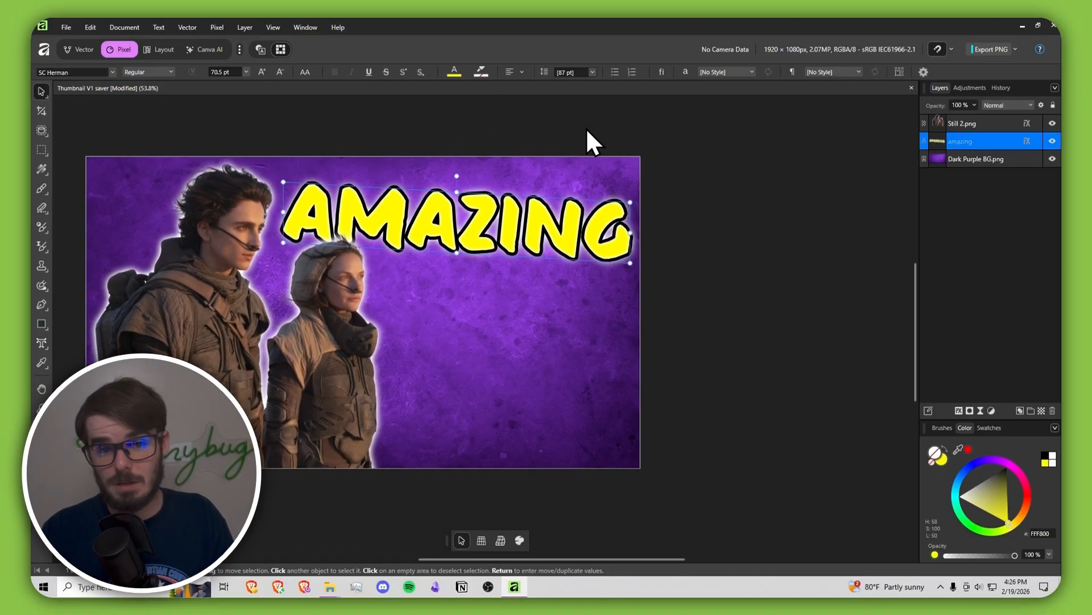
pyautogui.click(959, 409)
pyautogui.moveTo(848, 144); pyautogui.dragTo(898, 143)
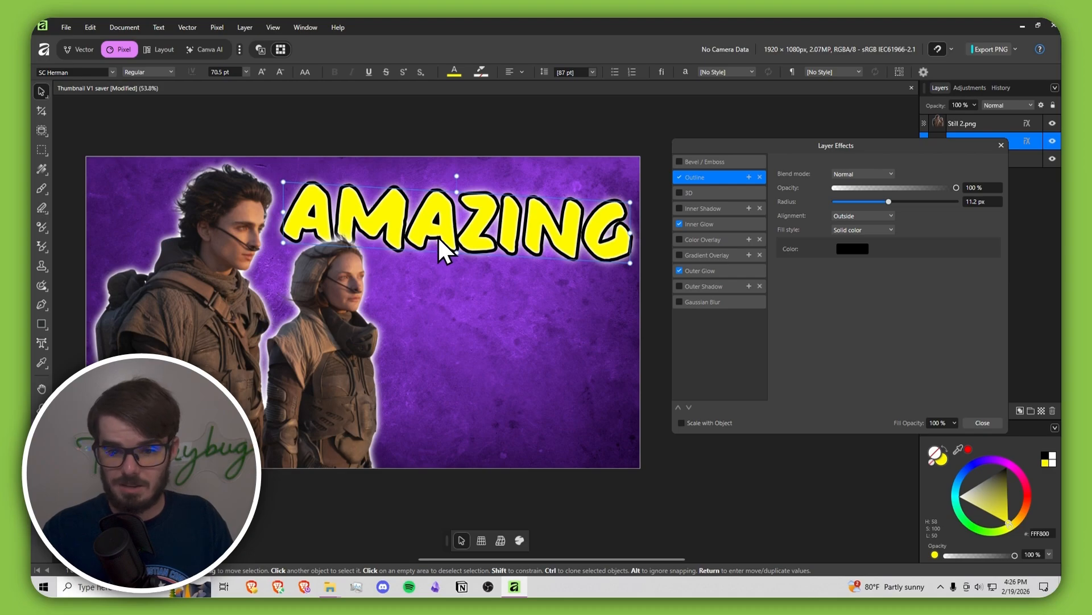
pyautogui.click(701, 224)
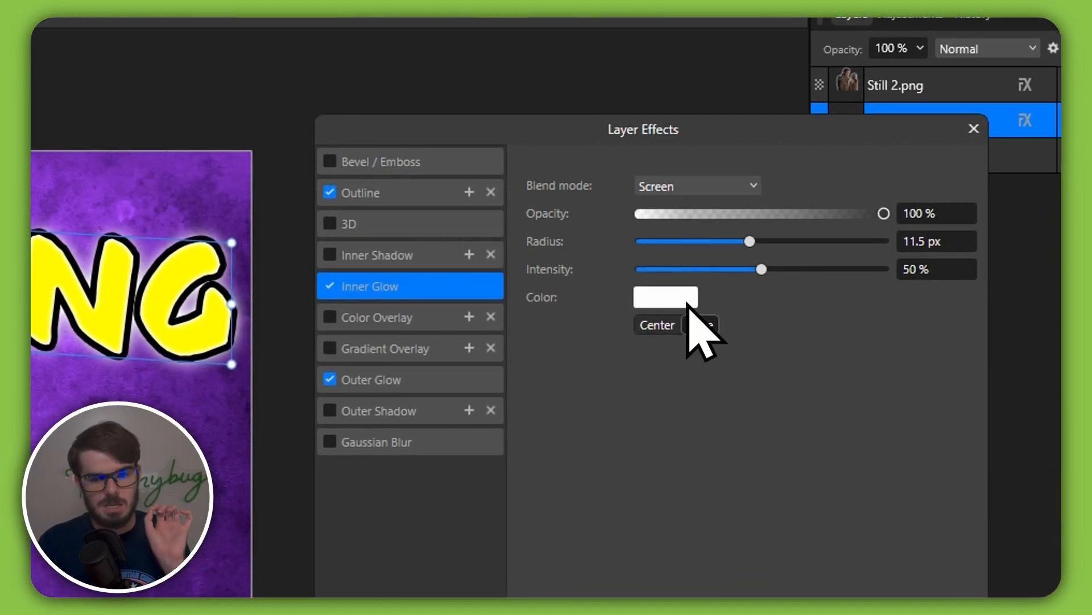
pyautogui.click(398, 380)
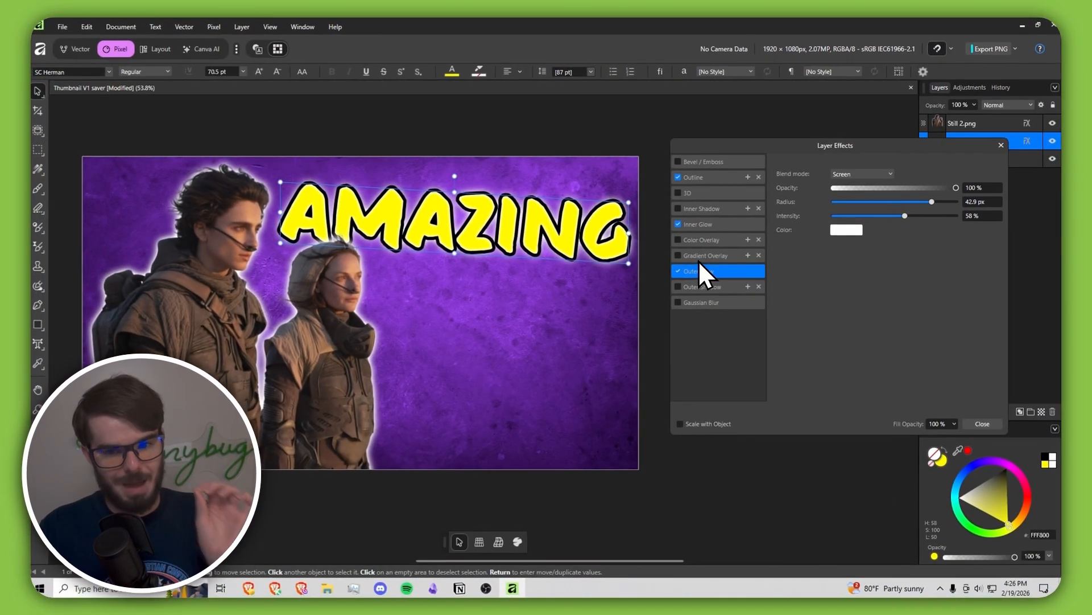
# Compare the outer shadow and outer glow settings of the AMAZING text, close the layer effects and deselect the text.
pyautogui.click(713, 285)
pyautogui.click(711, 272)
pyautogui.click(711, 285)
pyautogui.click(709, 271)
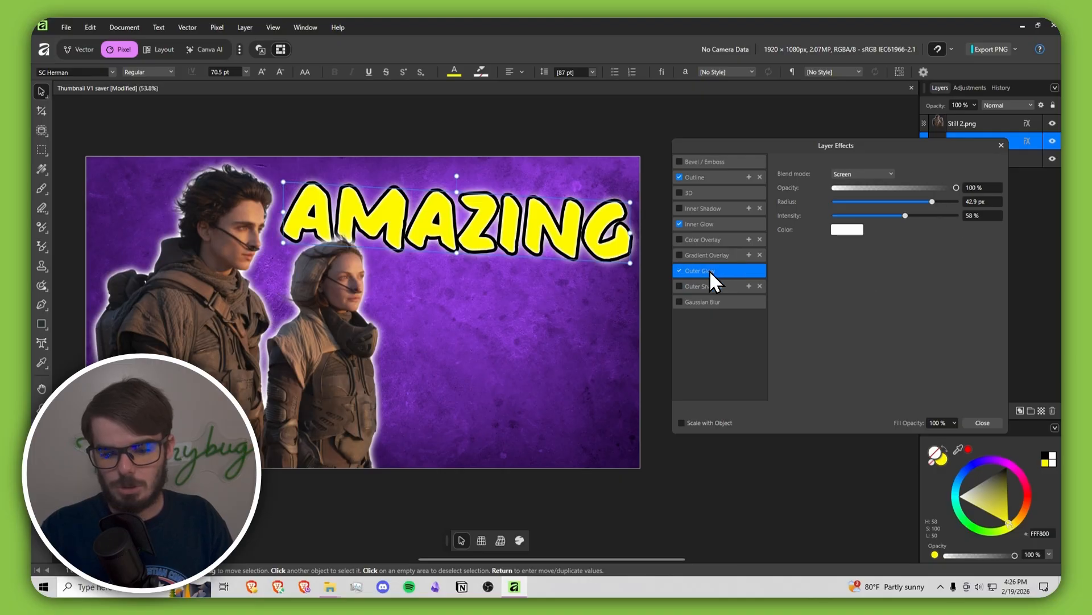
pyautogui.click(973, 421)
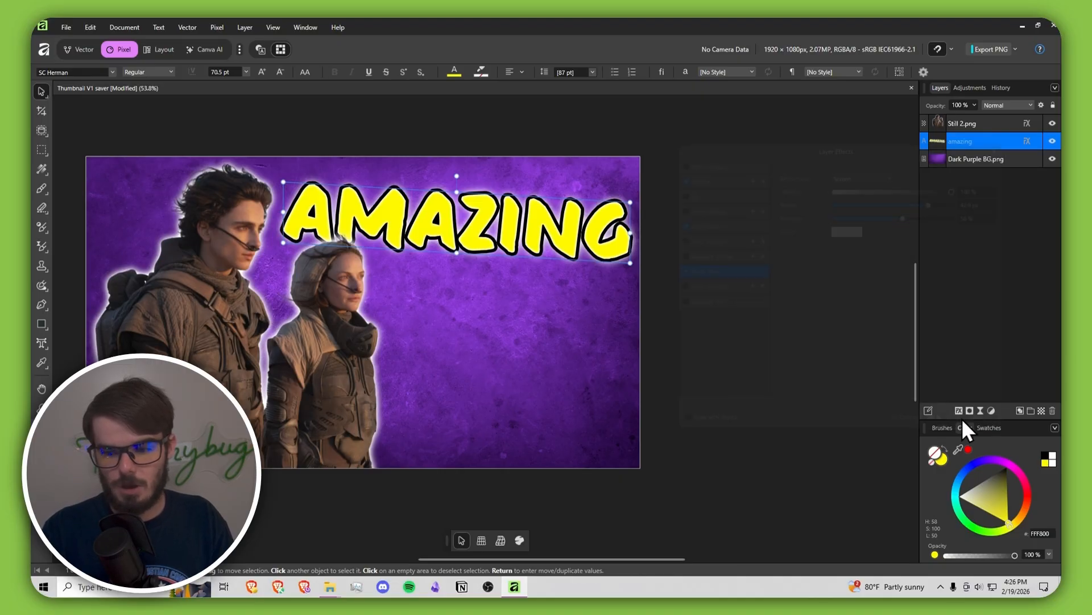
pyautogui.click(735, 289)
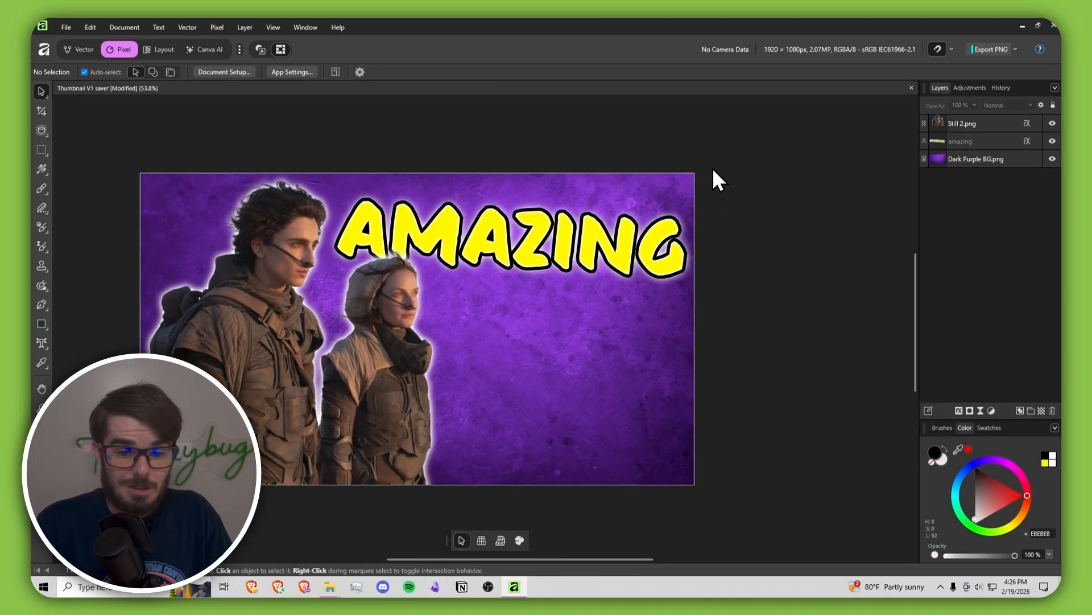
# Examine the whole thumbnail at very small and larger sizes to judge how readable the AMAZING text is against the purple background.
pyautogui.scroll(-2, 808, 249)
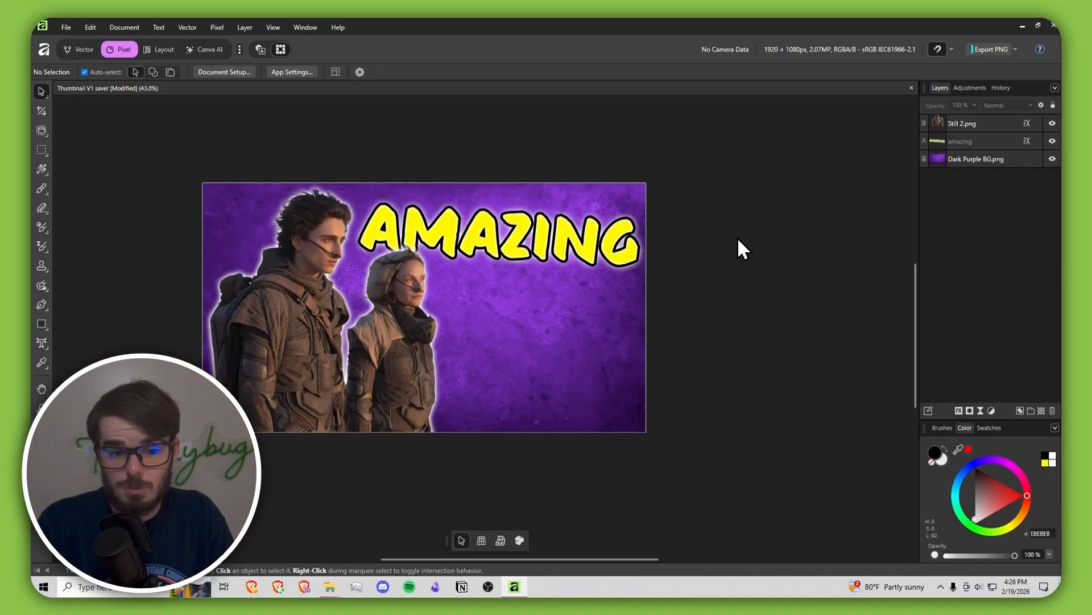
pyautogui.scroll(-7, 655, 244)
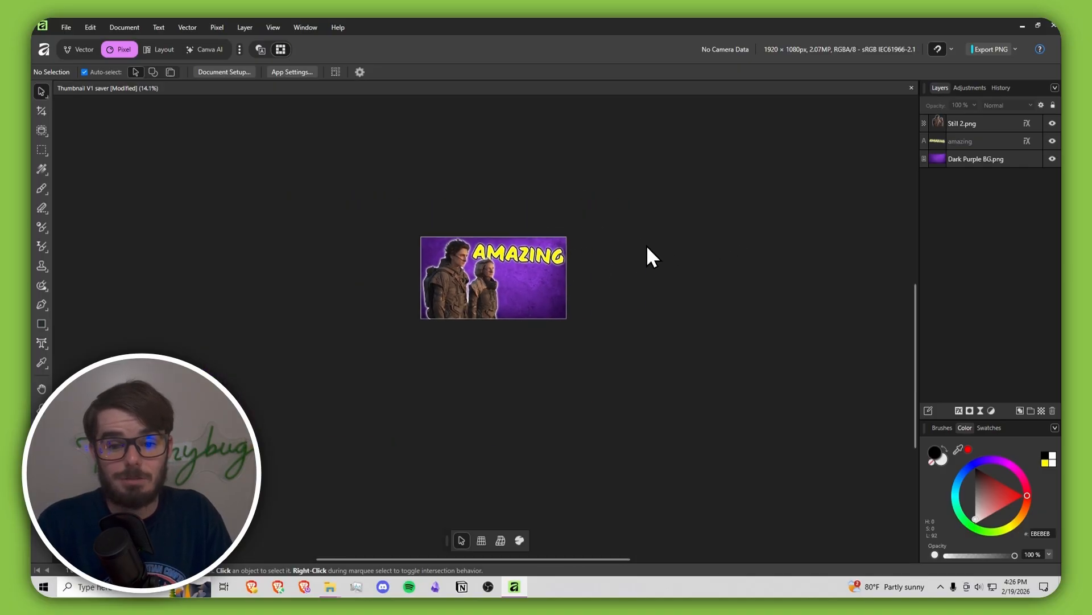
pyautogui.hscroll(2, 637, 244)
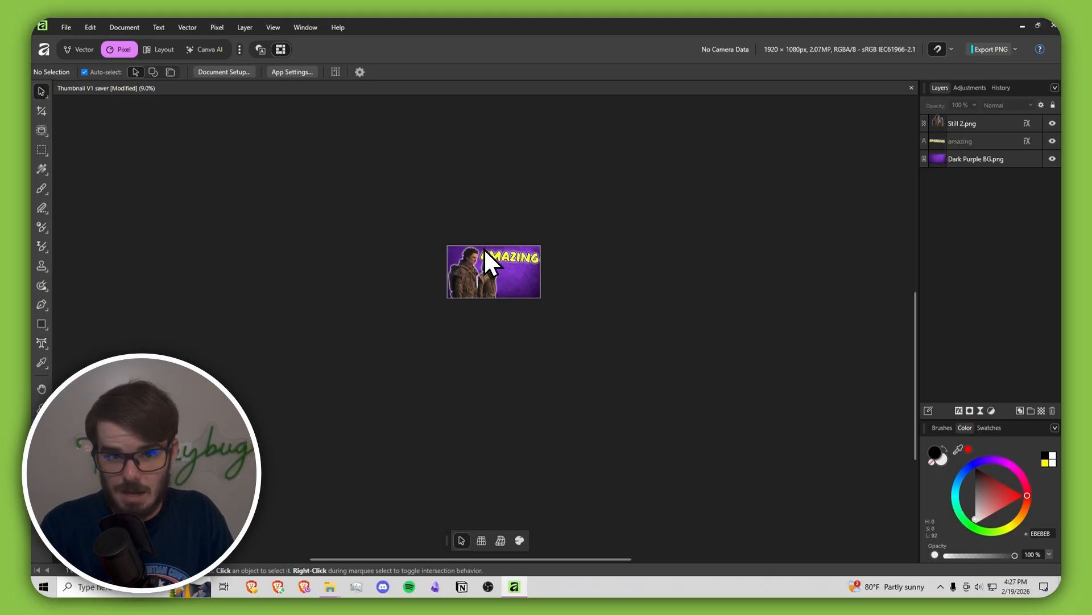
pyautogui.scroll(6, 470, 260)
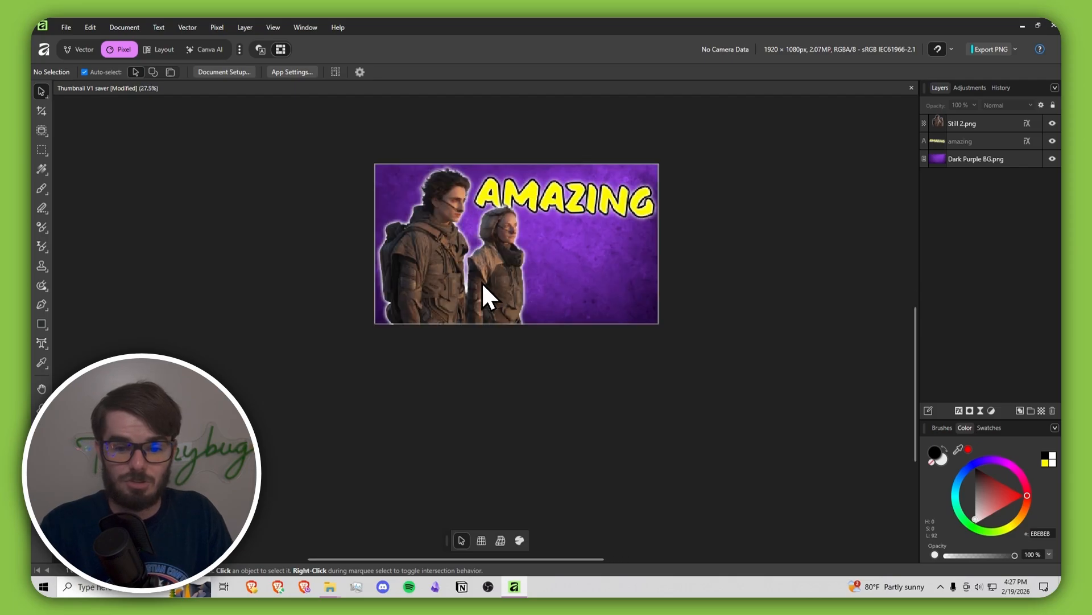
pyautogui.scroll(2, 576, 281)
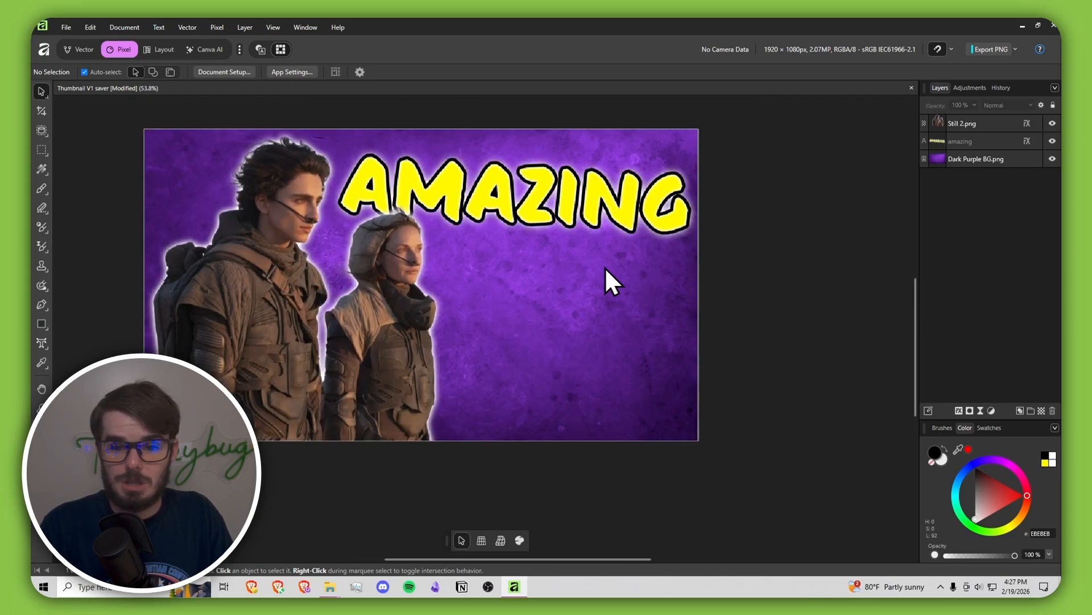
pyautogui.click(953, 160)
pyautogui.moveTo(698, 129); pyautogui.dragTo(720, 117)
pyautogui.click(763, 201)
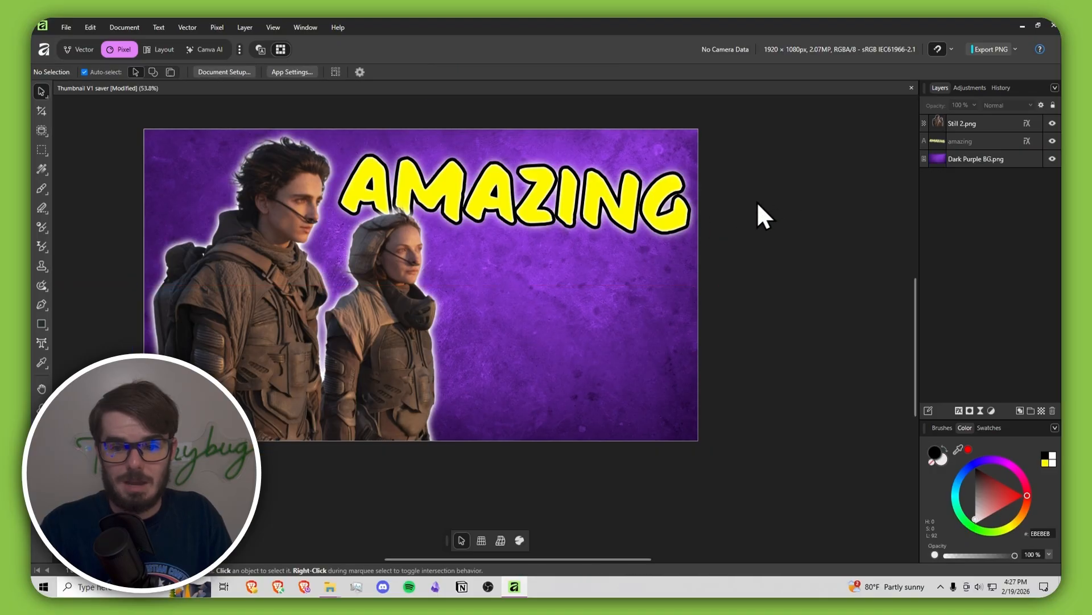
pyautogui.scroll(-6, 699, 204)
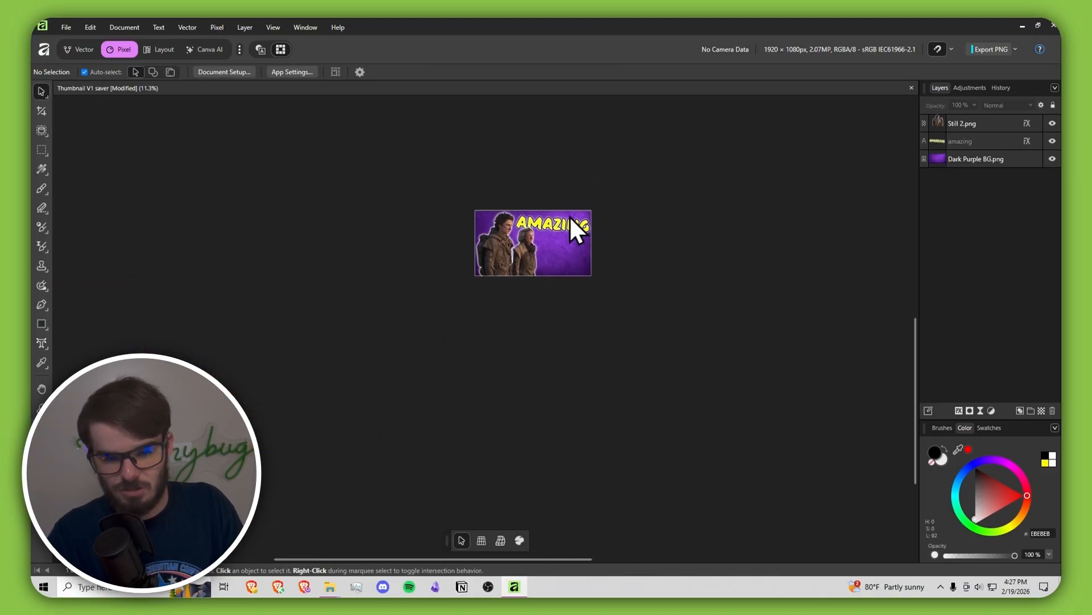
pyautogui.scroll(6, 549, 234)
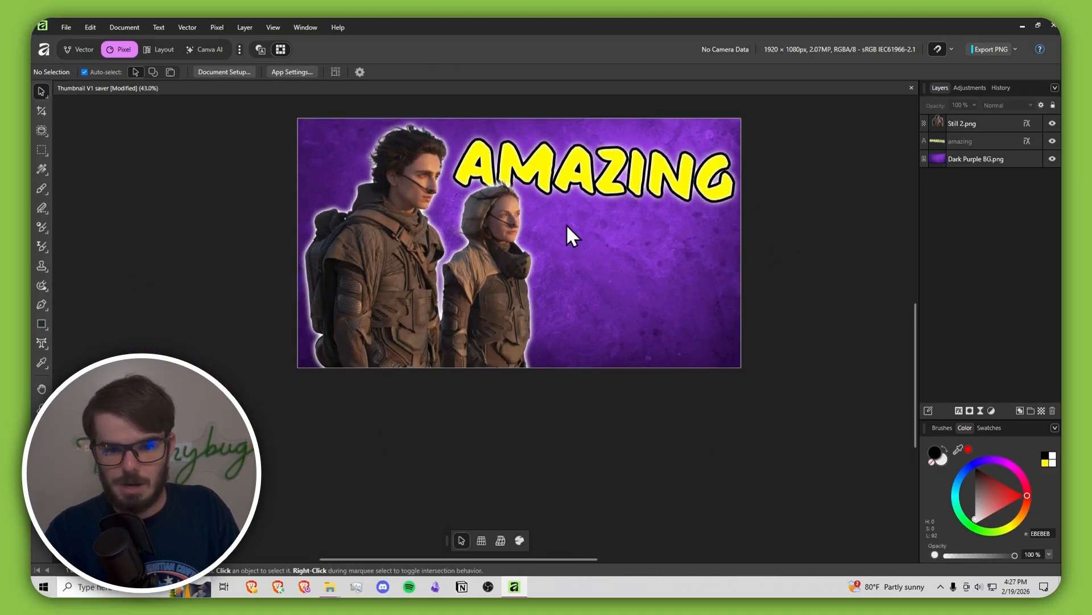
pyautogui.moveTo(474, 217); pyautogui.dragTo(508, 245)
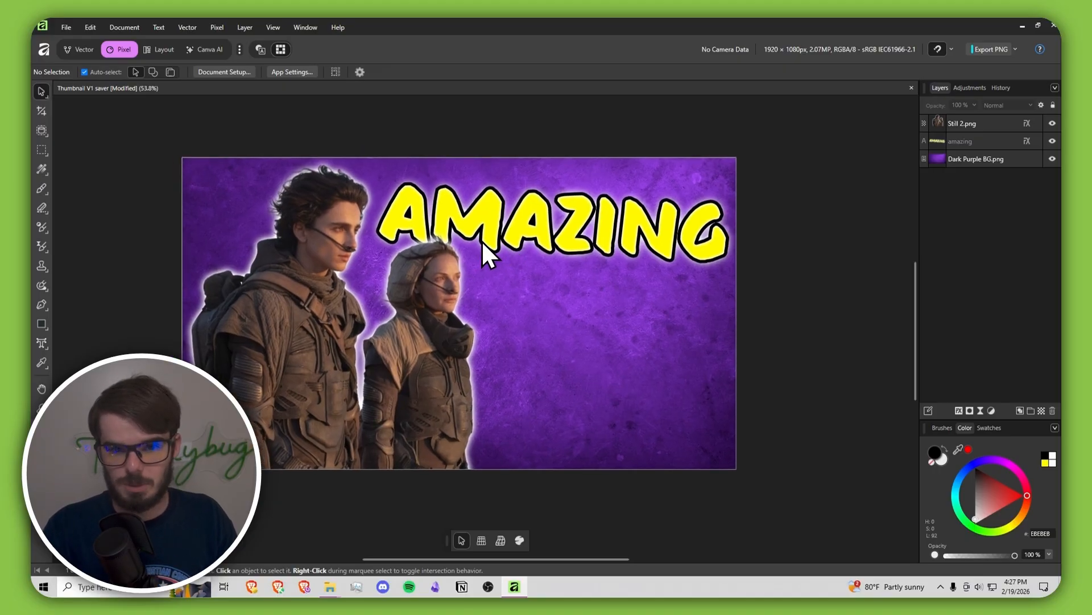